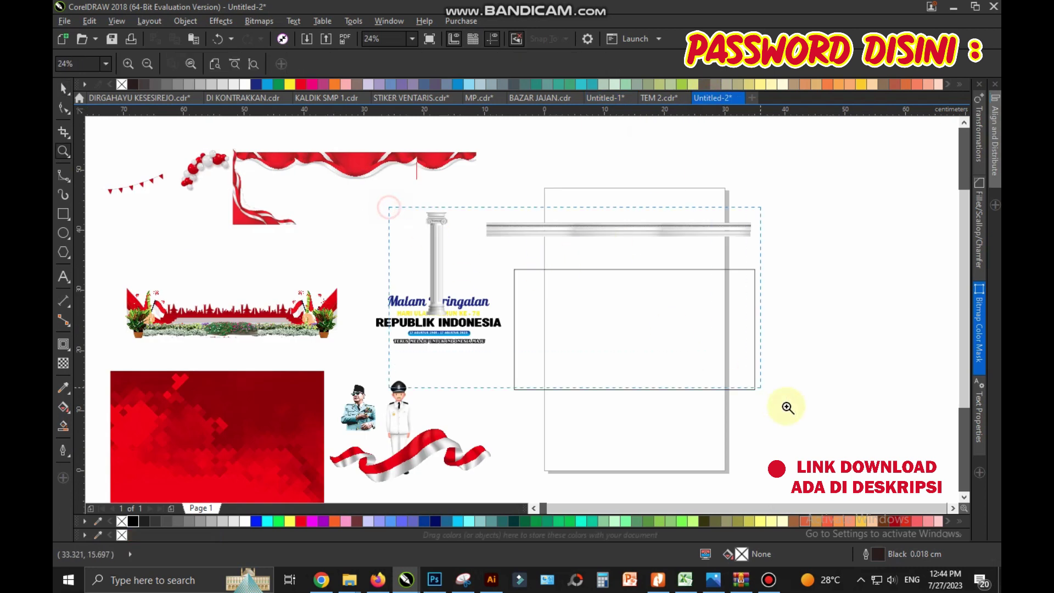
# Step: Move the column onto the frame's left edge, aligned with its bottom
pyautogui.moveTo(788, 408); pyautogui.dragTo(390, 208)
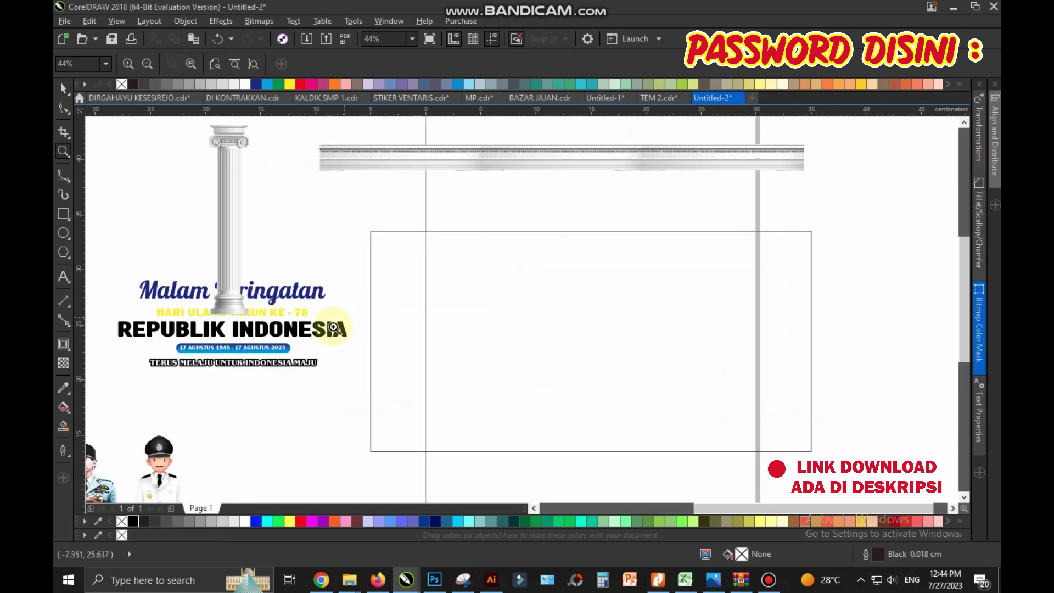
pyautogui.press('space')
pyautogui.moveTo(230, 174); pyautogui.dragTo(378, 280)
pyautogui.keyDown('shift'); pyautogui.click(457, 309); pyautogui.keyUp('shift')
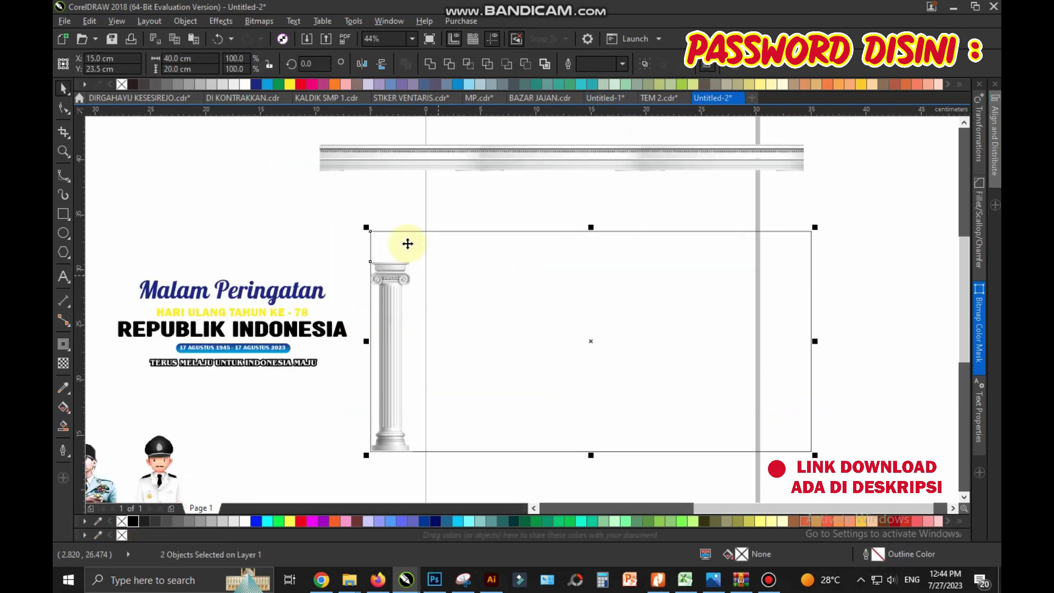
pyautogui.moveTo(407, 242); pyautogui.dragTo(396, 318)
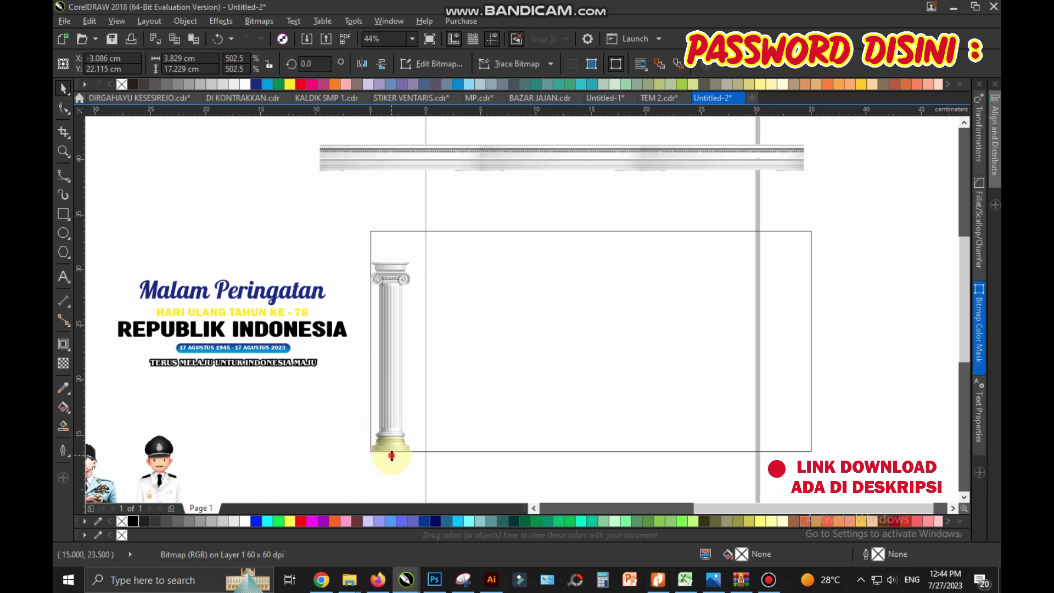
# Step: Drop a copy of the column at the frame's right edge
pyautogui.moveTo(453, 367); pyautogui.dragTo(851, 363)
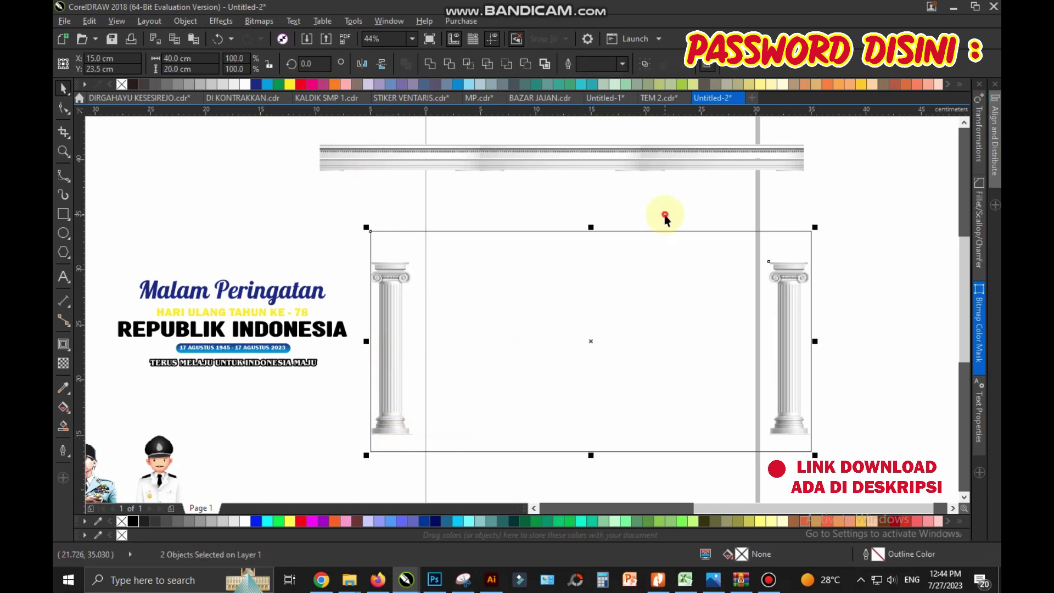
pyautogui.click(666, 216)
pyautogui.click(62, 214)
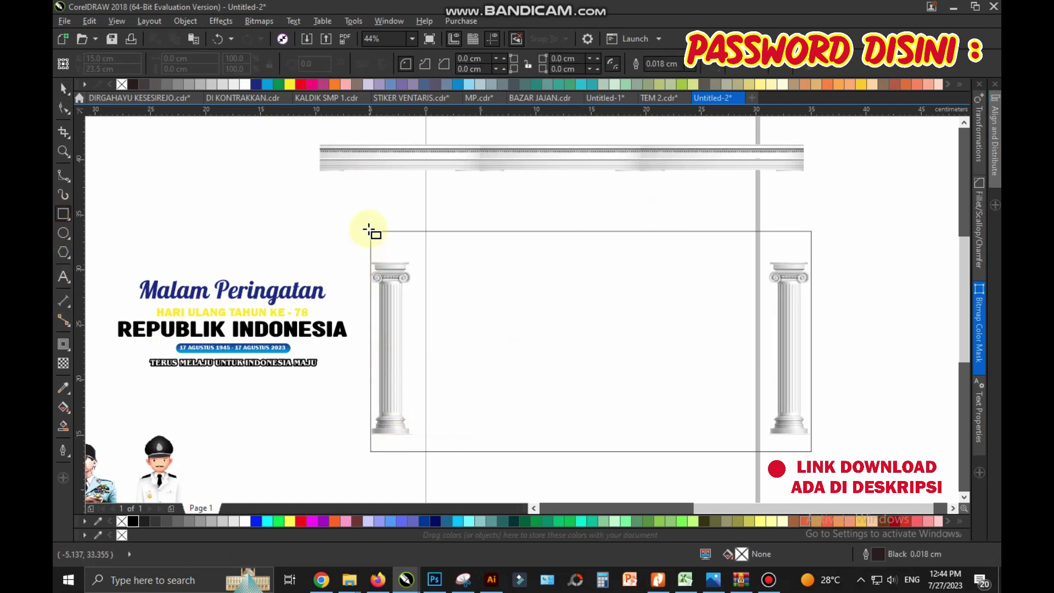
# Step: Draw a tall rectangle over the left column with a red-to-black fountain fill
pyautogui.moveTo(366, 262); pyautogui.dragTo(398, 432)
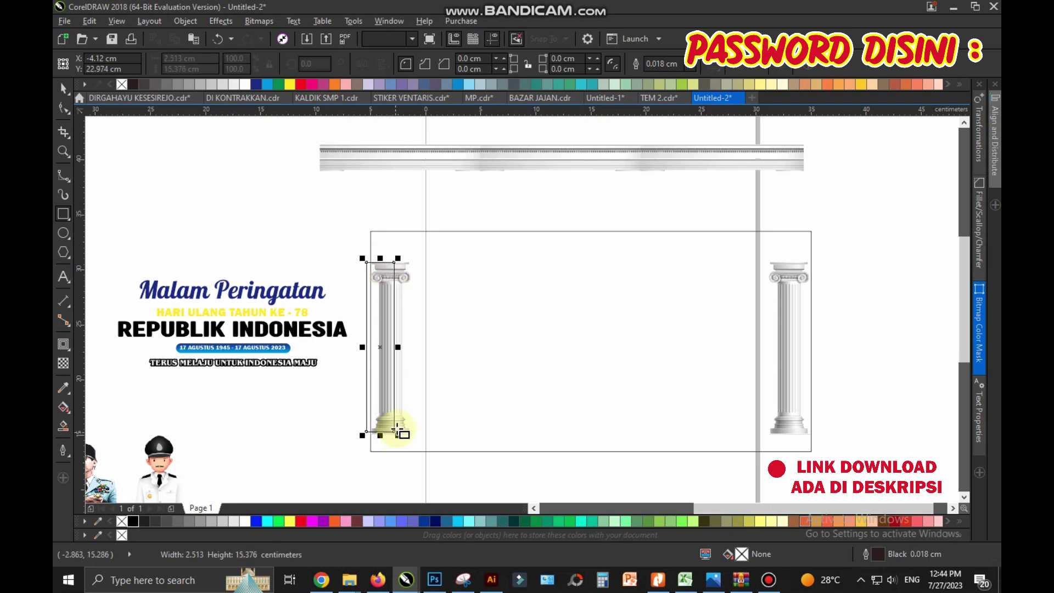
pyautogui.press('space')
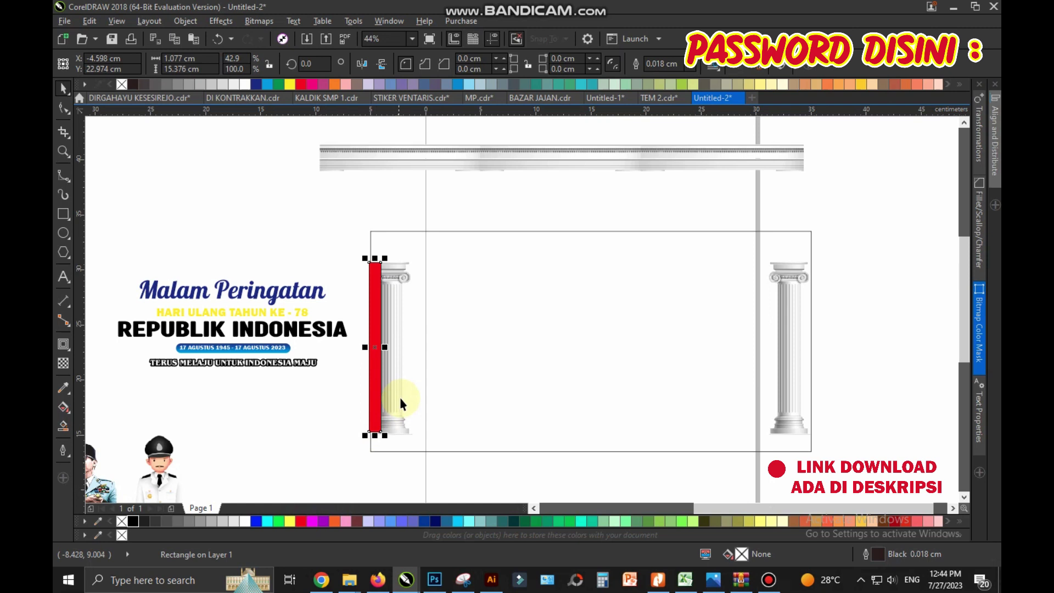
pyautogui.press('F11')
pyautogui.click(456, 324)
pyautogui.click(305, 364)
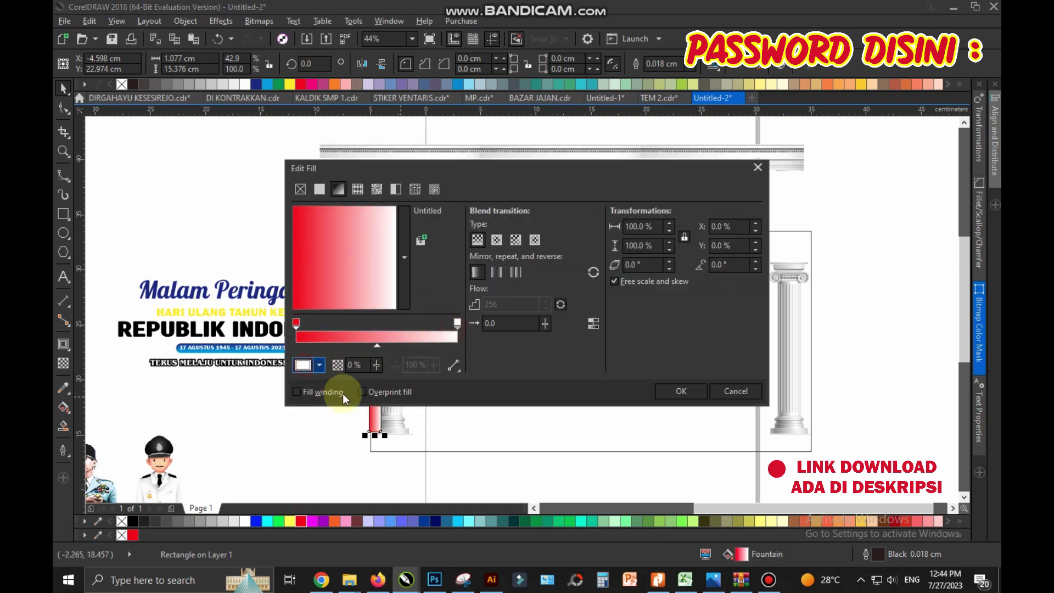
pyautogui.click(133, 521)
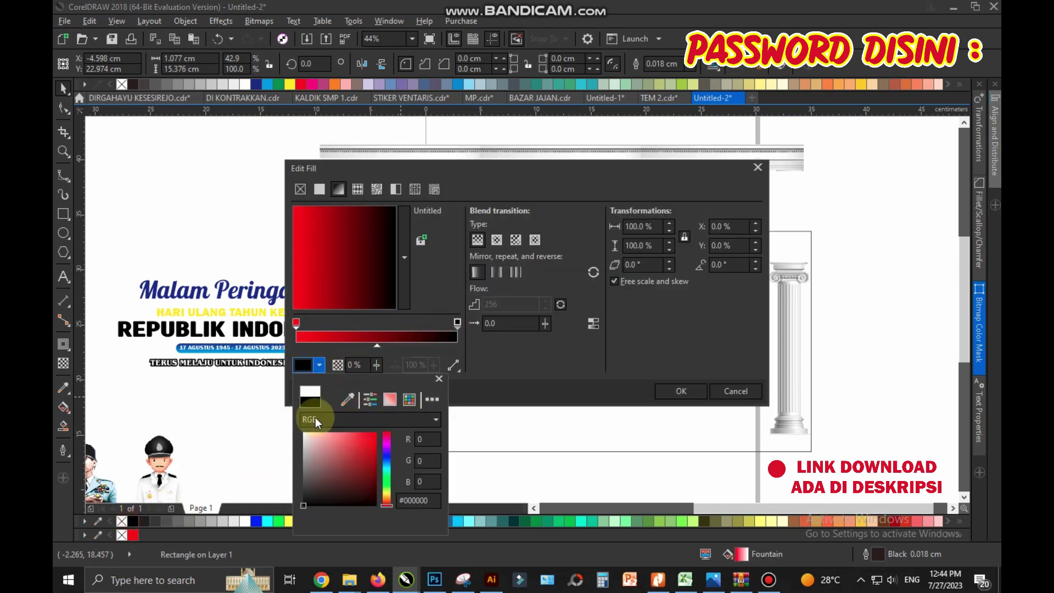
pyautogui.click(682, 391)
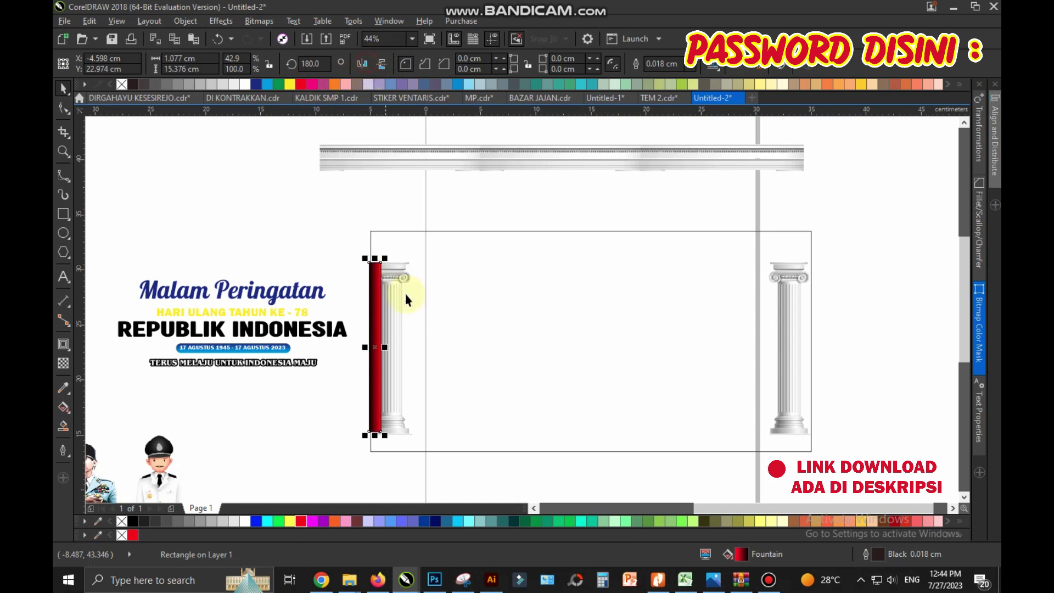
# Step: Copy the red strip and align the two strips to the frame's left and right edges
pyautogui.moveTo(375, 300); pyautogui.dragTo(411, 311)
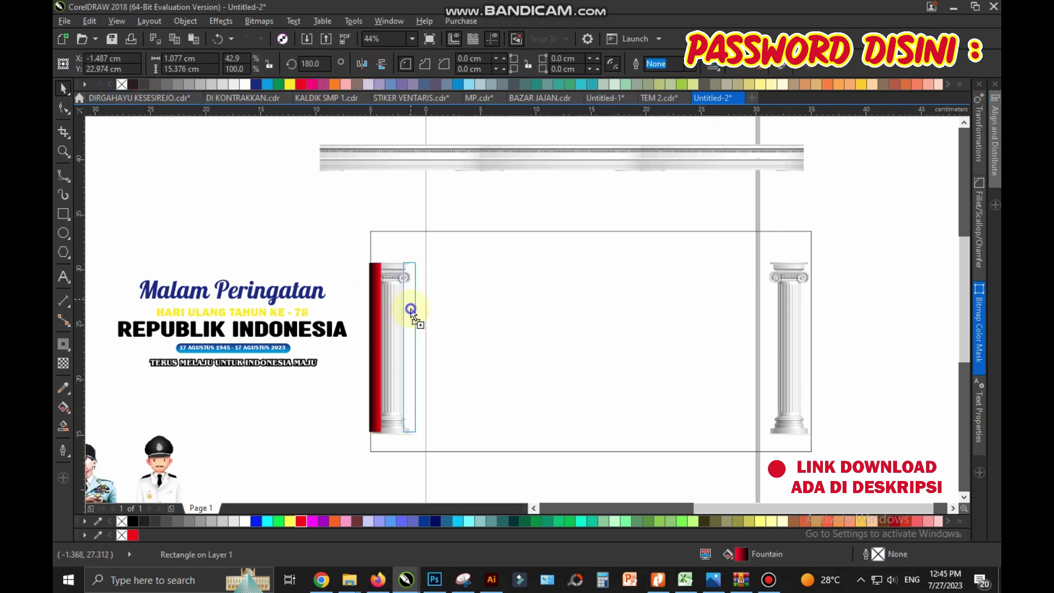
pyautogui.keyDown('shift'); pyautogui.click(492, 317); pyautogui.keyUp('shift')
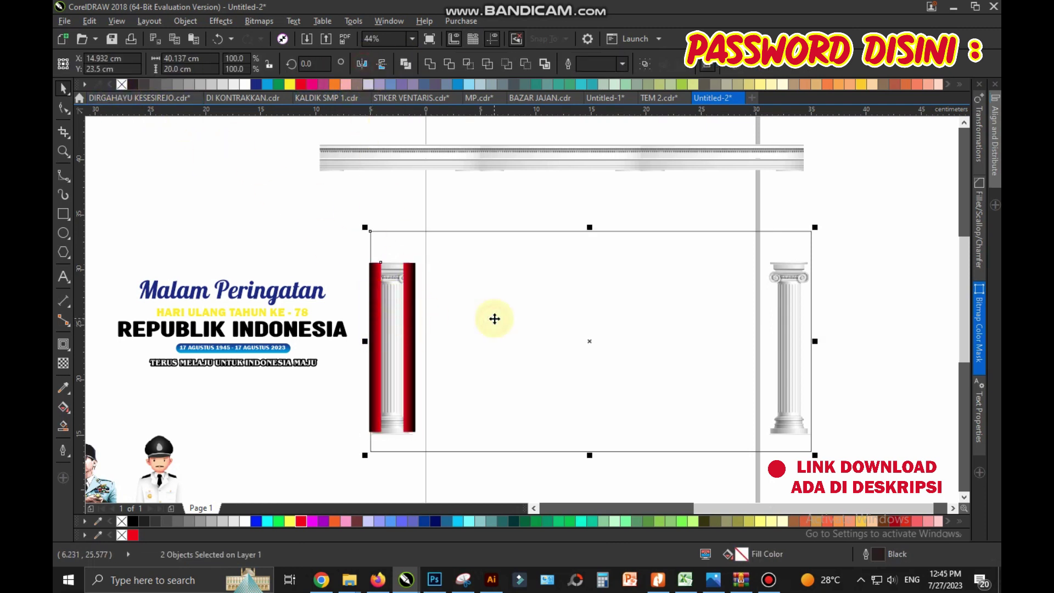
pyautogui.press('l')
pyautogui.click(409, 310)
pyautogui.keyDown('shift'); pyautogui.click(522, 336); pyautogui.keyUp('shift')
pyautogui.press('r')
# Step: PowerClip both red strips inside the frame
pyautogui.click(805, 319)
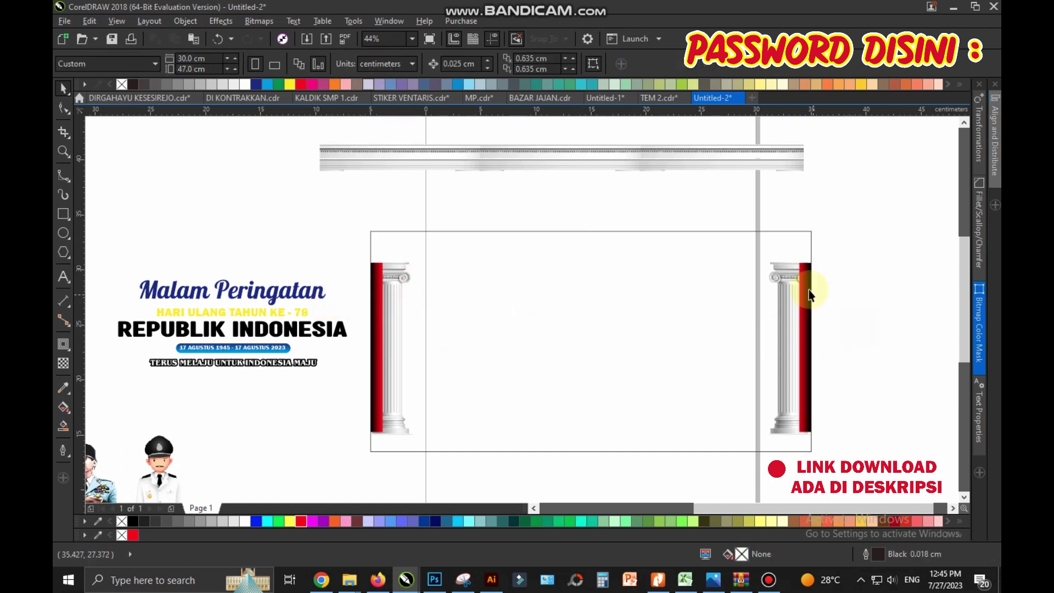
pyautogui.keyDown('shift'); pyautogui.click(377, 313); pyautogui.keyUp('shift')
pyautogui.rightClick(377, 308)
pyautogui.click(440, 239)
pyautogui.click(423, 325)
# Step: Align the beam to the frame's top and stretch it slightly taller and wider
pyautogui.scroll(-3, 511, 304)
pyautogui.click(597, 233)
pyautogui.keyDown('shift'); pyautogui.click(626, 304); pyautogui.keyUp('shift')
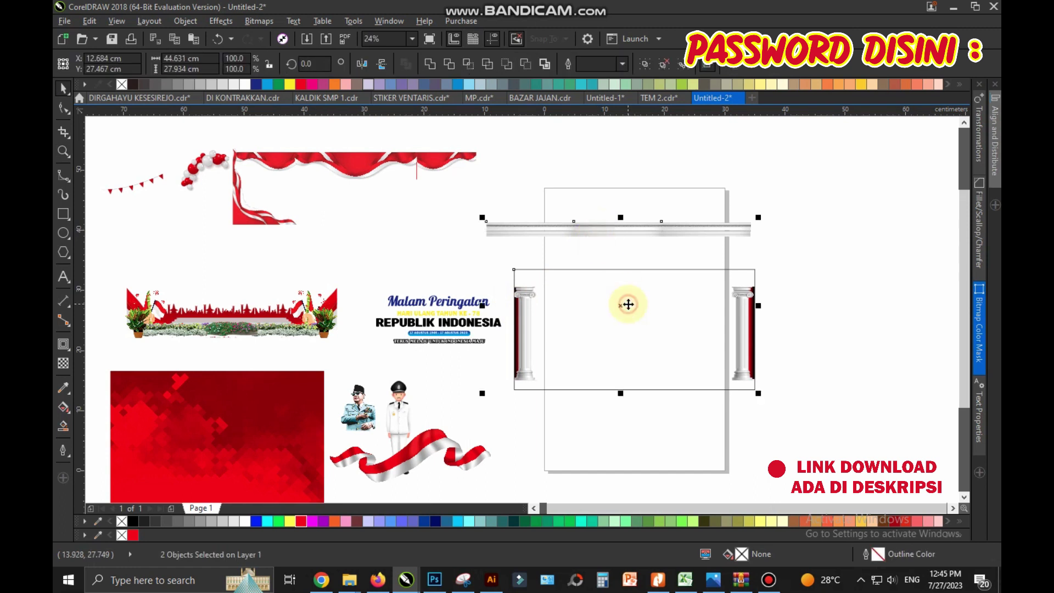
pyautogui.press('t')
pyautogui.scroll(3, 840, 341)
pyautogui.click(626, 229)
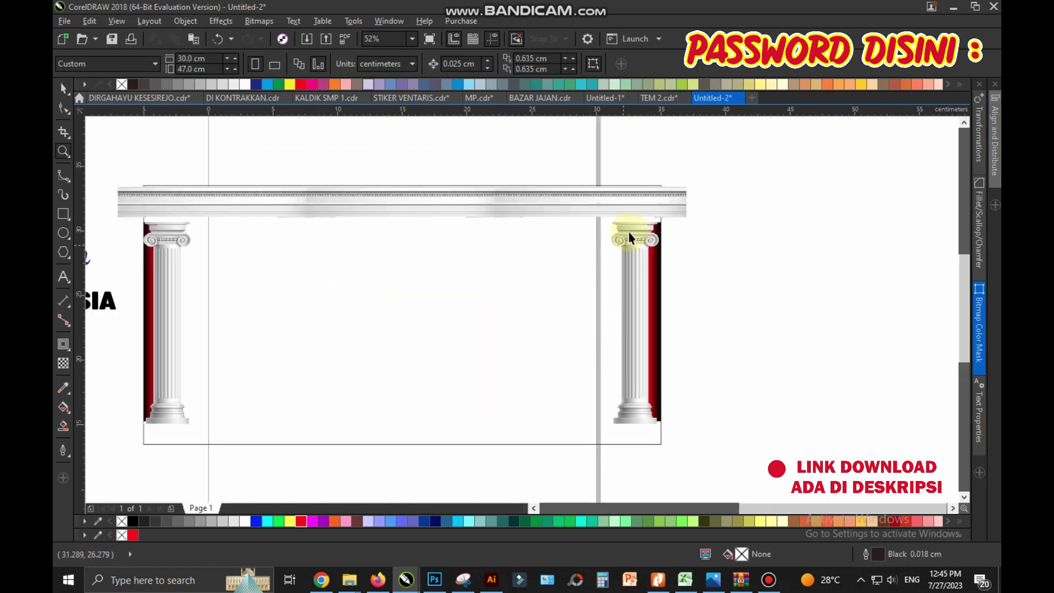
pyautogui.click(285, 204)
pyautogui.moveTo(405, 222); pyautogui.dragTo(405, 227)
pyautogui.moveTo(689, 205); pyautogui.dragTo(697, 204)
pyautogui.keyDown('shift'); pyautogui.click(443, 282); pyautogui.keyUp('shift')
# Step: PowerClip the beam inside the frame
pyautogui.rightClick(412, 201)
pyautogui.click(471, 191)
pyautogui.click(407, 285)
pyautogui.click(709, 251)
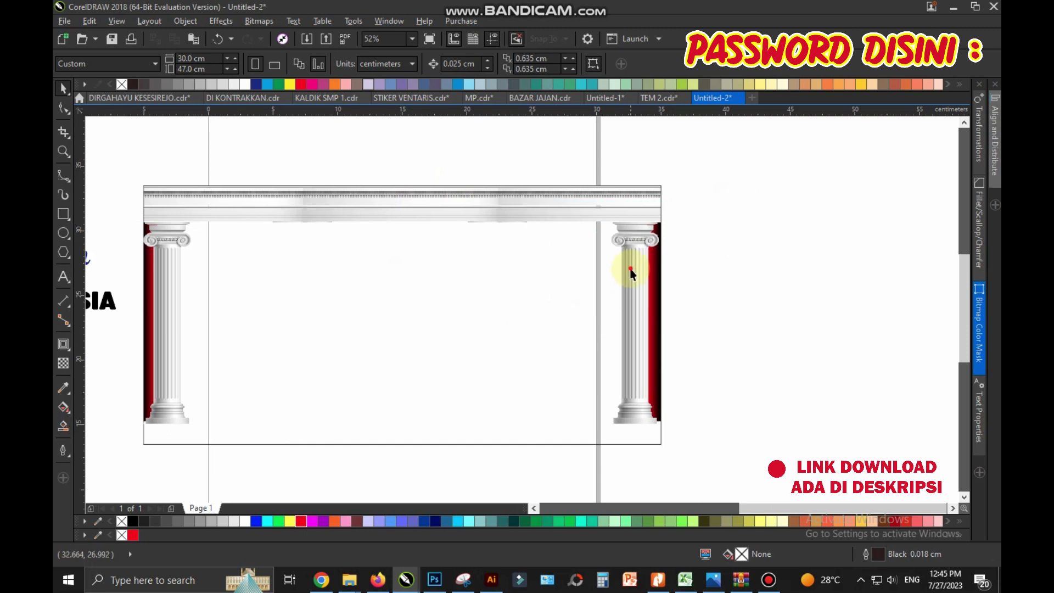
pyautogui.rightClick(630, 272)
pyautogui.press('Escape')
pyautogui.keyDown('shift'); pyautogui.click(169, 254); pyautogui.keyUp('shift')
pyautogui.rightClick(205, 219)
pyautogui.press('Escape')
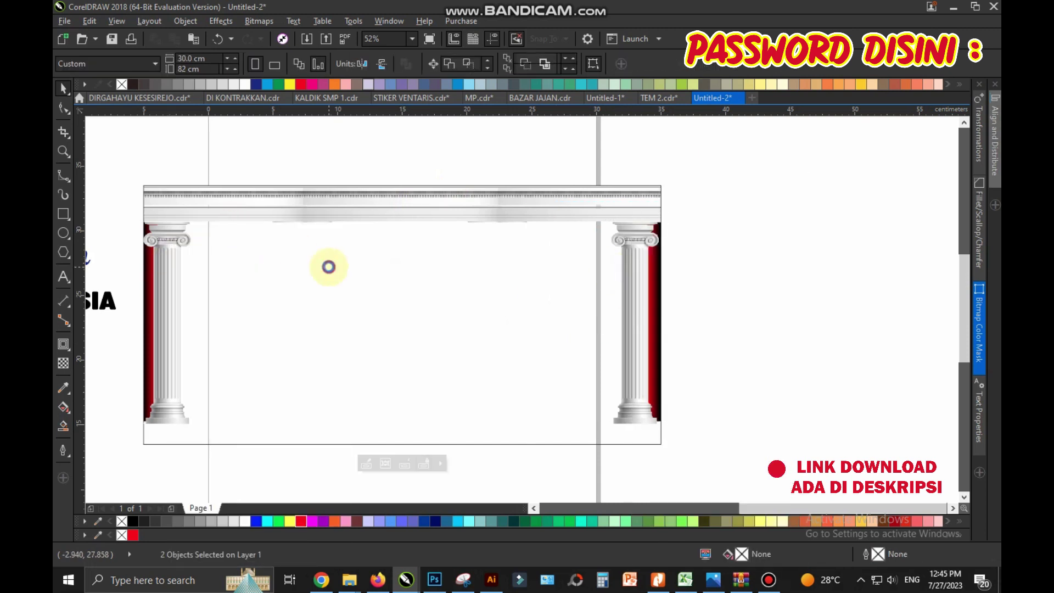
# Step: Move the red drapery banner group onto the frame
pyautogui.scroll(-3, 396, 261)
pyautogui.moveTo(402, 181); pyautogui.dragTo(622, 291)
pyautogui.scroll(-2, 576, 271)
pyautogui.press('z')
pyautogui.scroll(2, 212, 189)
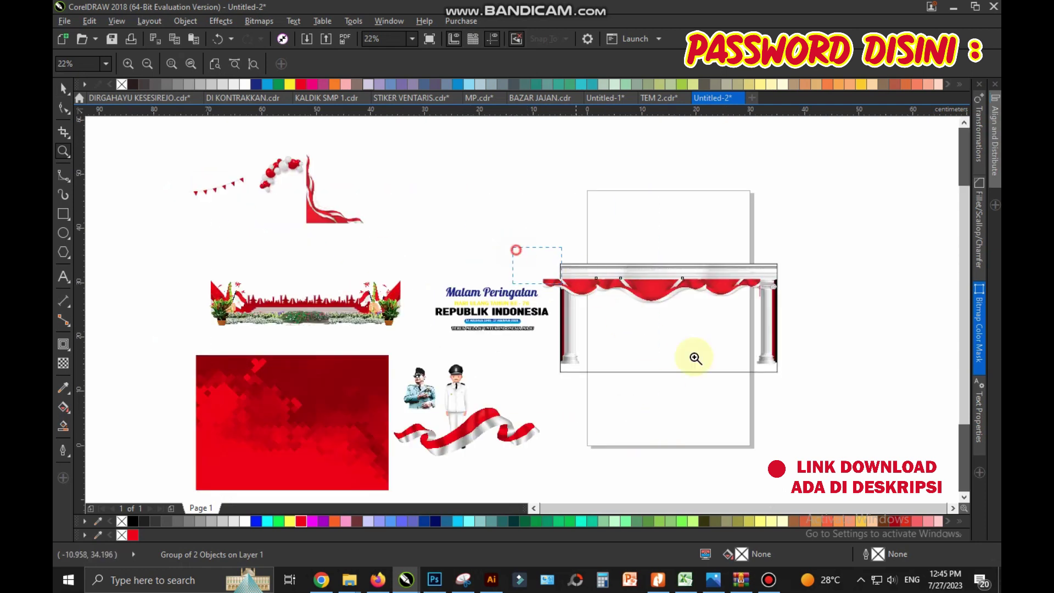
# Step: Stretch the red drapery between the columns and PowerClip it into the frame under the beam
pyautogui.click(696, 358)
pyautogui.press('space')
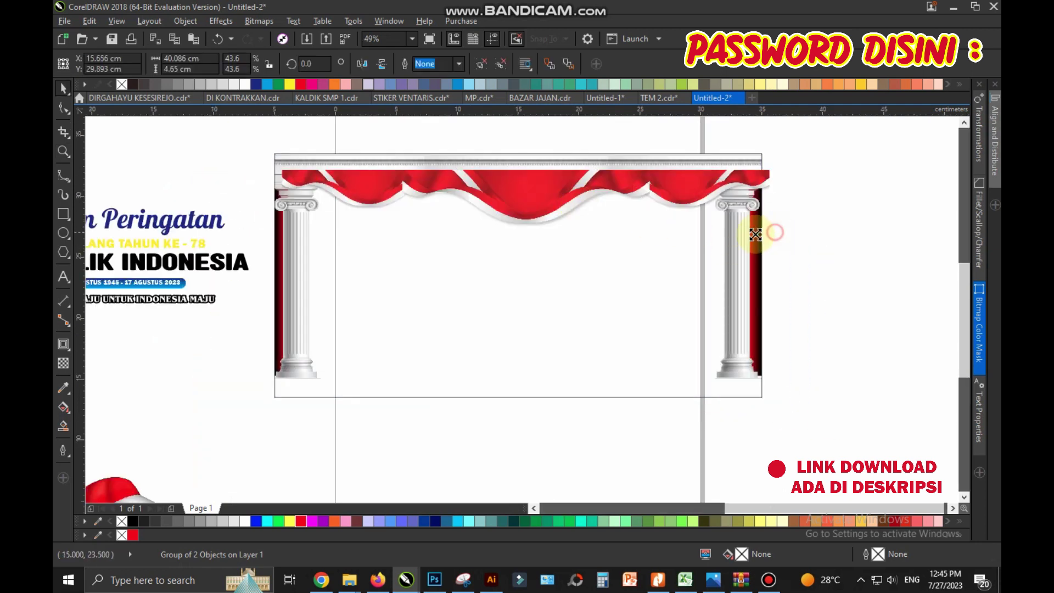
pyautogui.moveTo(627, 211); pyautogui.dragTo(736, 233)
pyautogui.rightClick(573, 186)
pyautogui.press('Escape')
pyautogui.rightClick(514, 202)
pyautogui.click(555, 191)
pyautogui.rightClick(552, 203)
pyautogui.click(609, 244)
pyautogui.press('z')
pyautogui.scroll(-2, 792, 283)
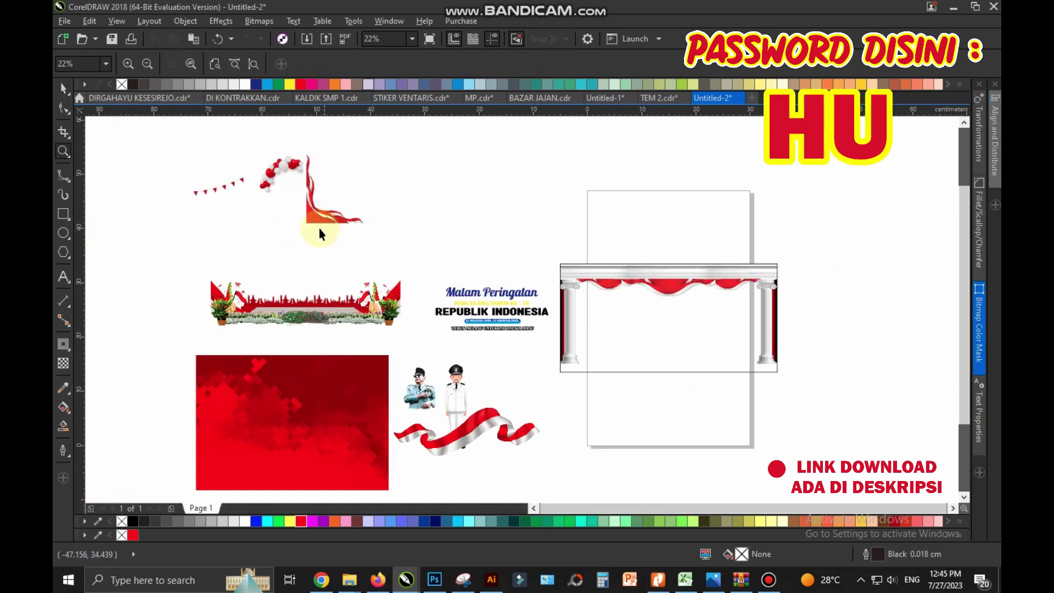
# Step: Place the flag corner graphic at the frame's left, stretch it taller, and mirror a copy right
pyautogui.moveTo(319, 233); pyautogui.dragTo(577, 357)
pyautogui.scroll(2, 635, 334)
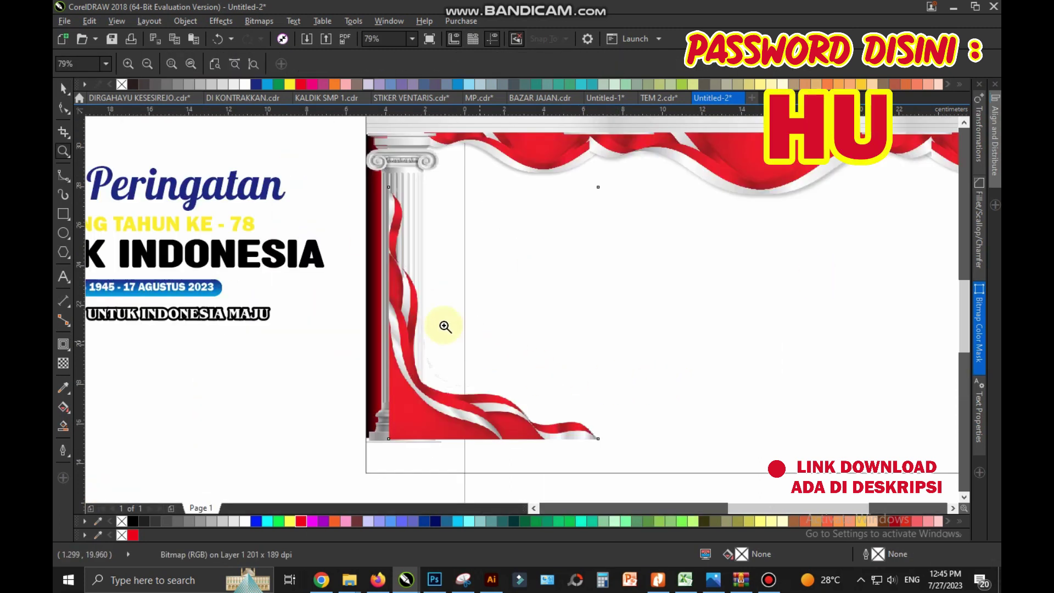
pyautogui.press('space')
pyautogui.click(431, 301)
pyautogui.moveTo(521, 441); pyautogui.dragTo(527, 447)
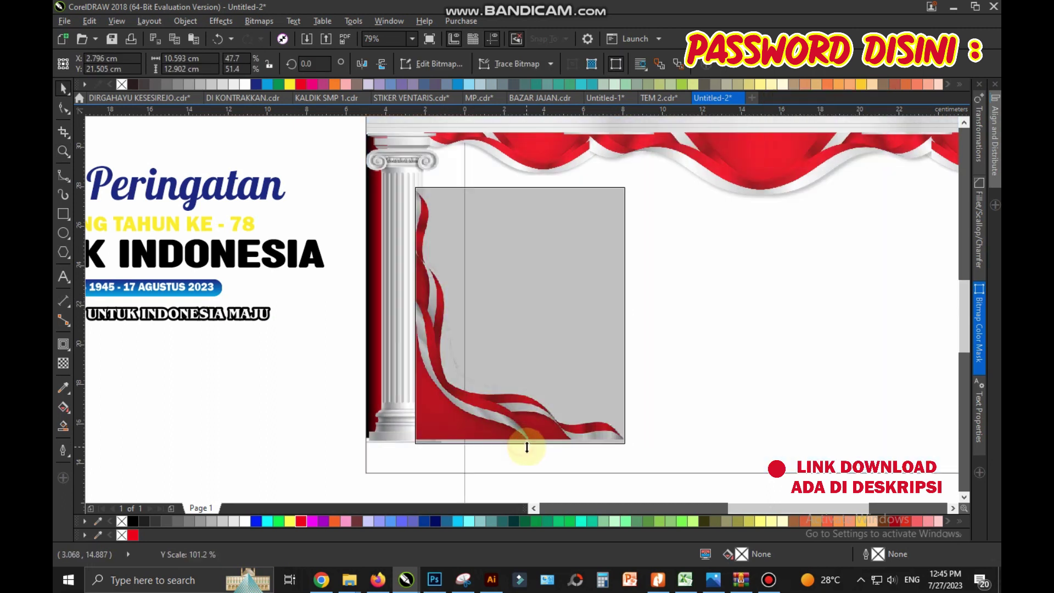
pyautogui.scroll(-2, 527, 448)
pyautogui.moveTo(585, 351)
pyautogui.mouseDown()
pyautogui.moveTo(714, 345)
pyautogui.moveTo(755, 363)
pyautogui.mouseUp()
# Step: Group the two corner flags and finish editing the PowerClip contents
pyautogui.scroll(2, 758, 363)
pyautogui.click(836, 298)
pyautogui.click(737, 385)
pyautogui.keyDown('shift'); pyautogui.click(278, 402); pyautogui.keyUp('shift')
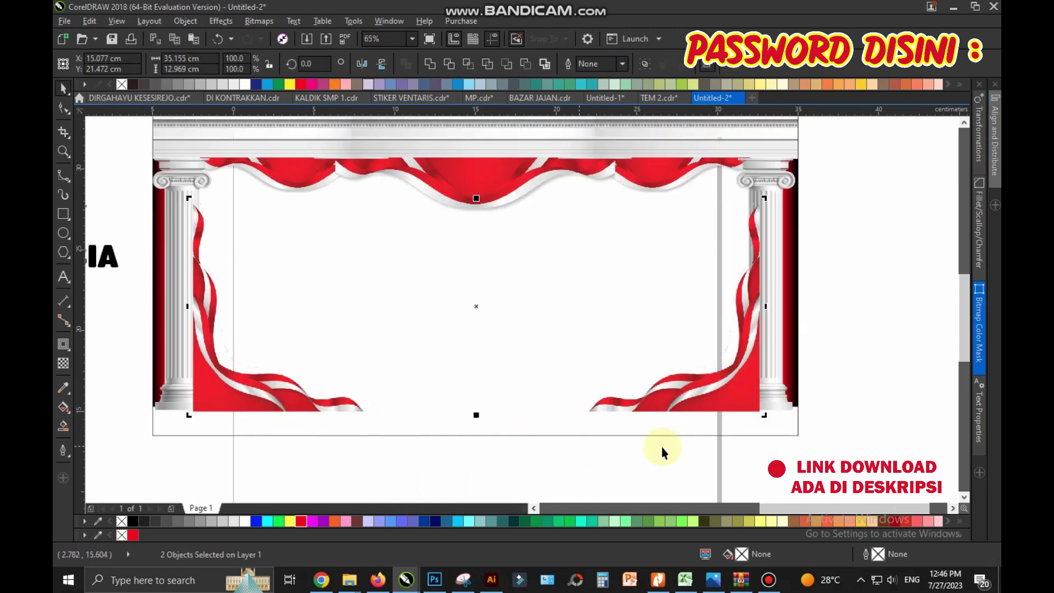
pyautogui.rightClick(784, 207)
pyautogui.click(774, 247)
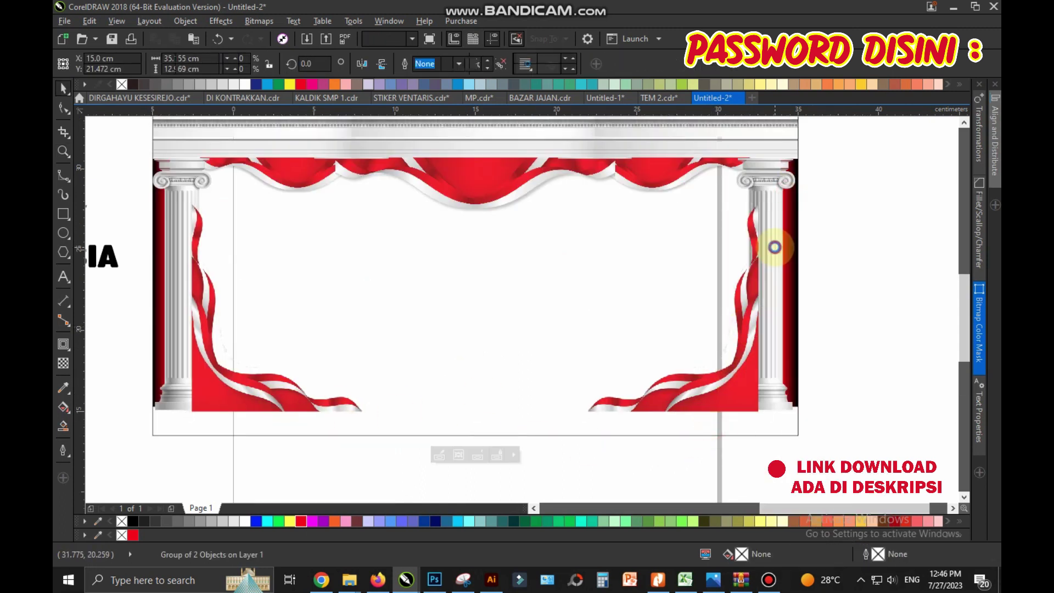
pyautogui.rightClick(747, 325)
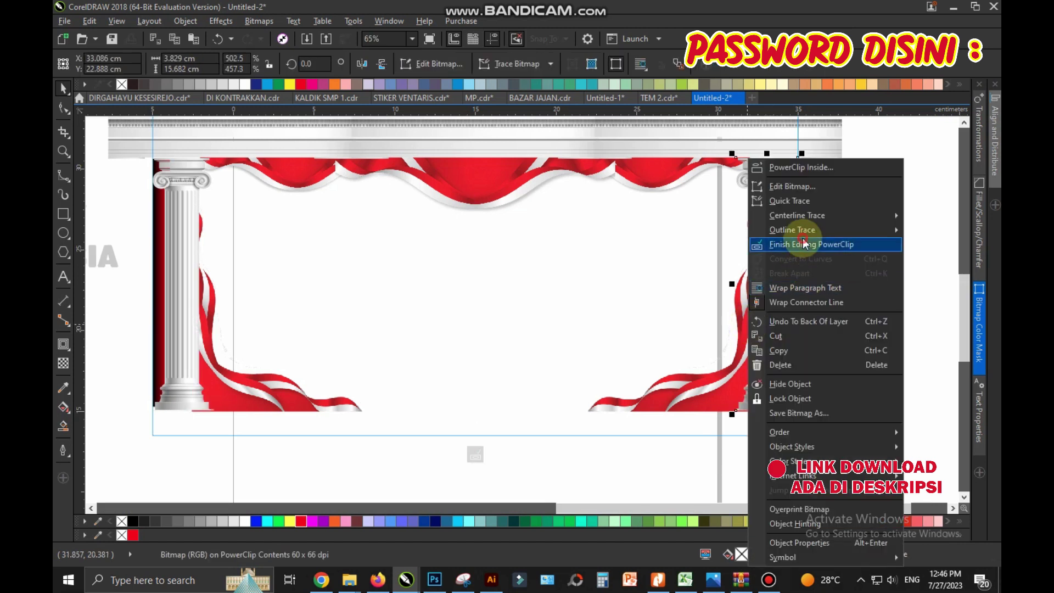
pyautogui.click(804, 244)
pyautogui.scroll(-3, 537, 280)
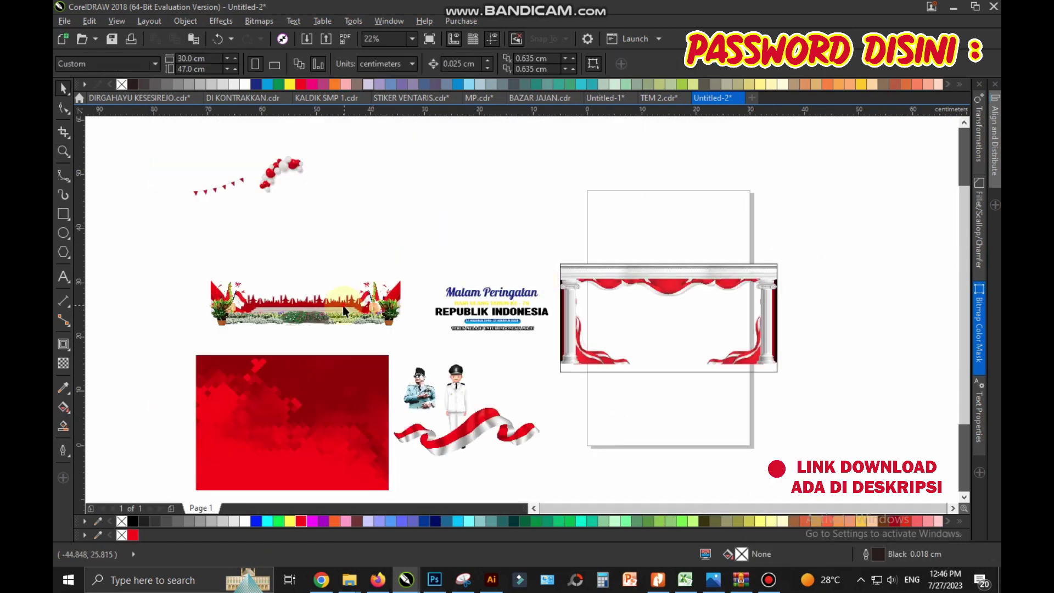
# Step: Enlarge the flag, skyline and plant banner, lower it to the bottom, and PowerClip it into the stage rectangle
pyautogui.moveTo(169, 263)
pyautogui.mouseDown()
pyautogui.moveTo(424, 338)
pyautogui.moveTo(582, 368)
pyautogui.mouseUp()
pyautogui.scroll(3, 576, 279)
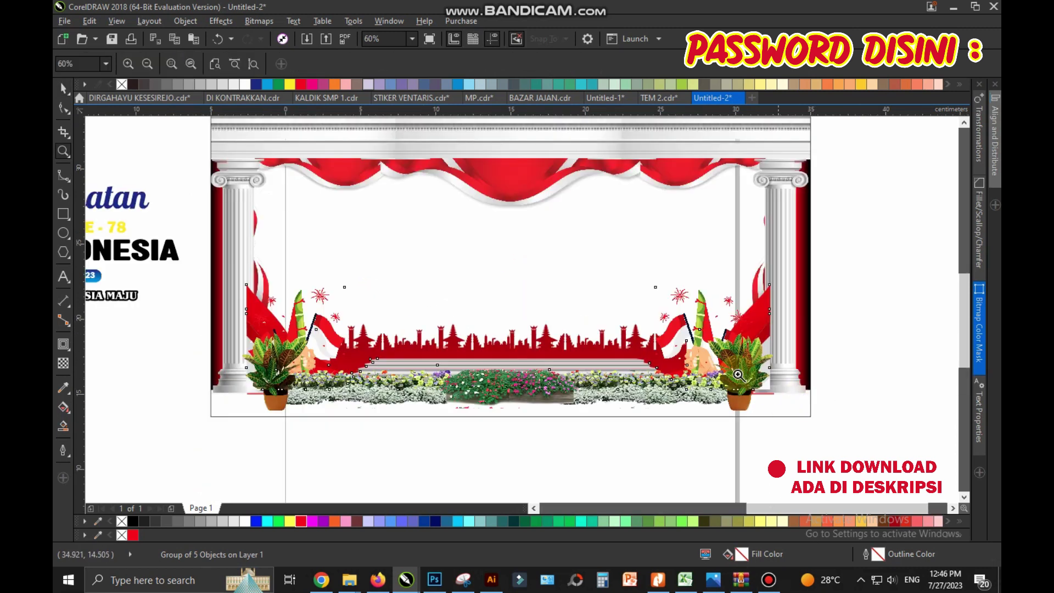
pyautogui.click(576, 278)
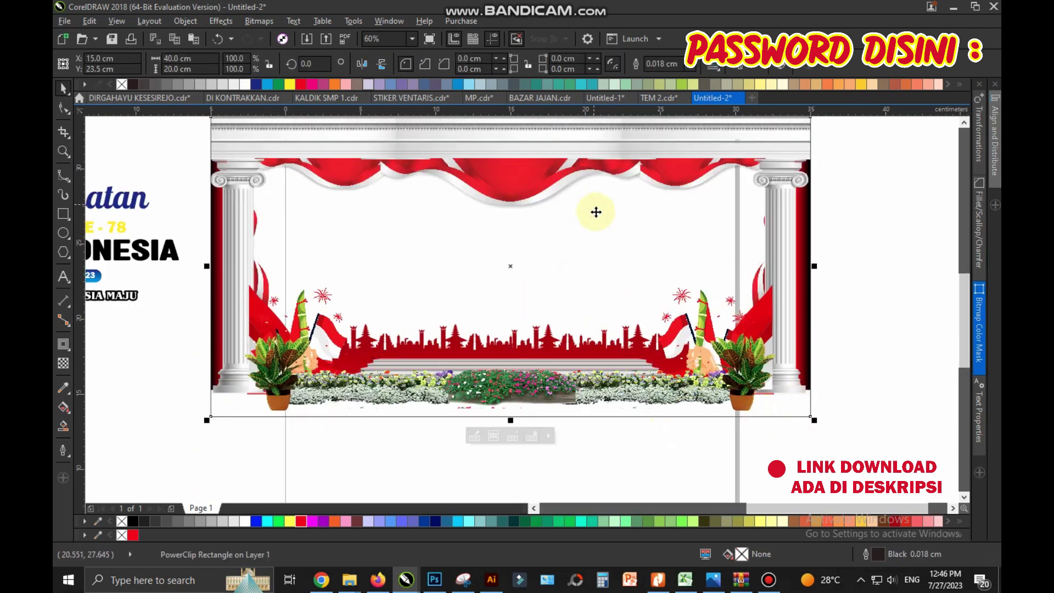
pyautogui.moveTo(790, 415); pyautogui.dragTo(829, 427)
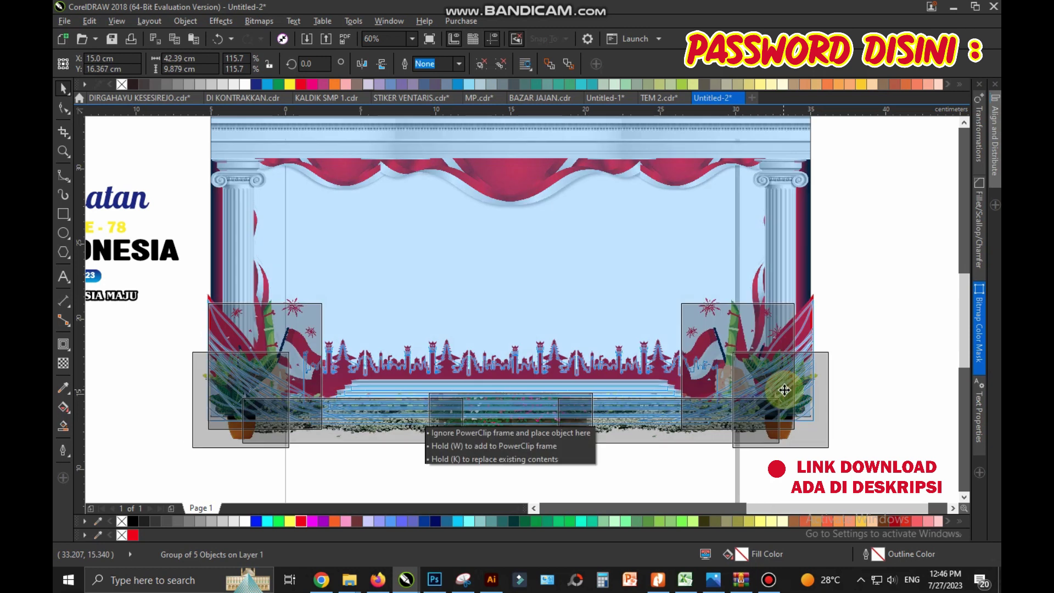
pyautogui.moveTo(786, 388); pyautogui.dragTo(785, 402)
pyautogui.rightClick(740, 375)
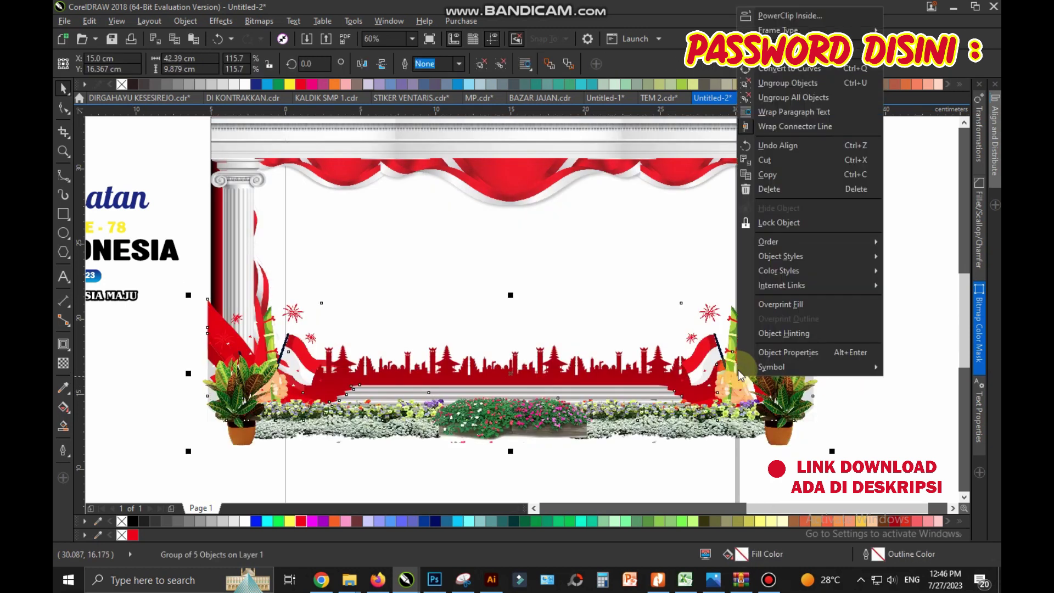
pyautogui.click(786, 23)
pyautogui.click(769, 225)
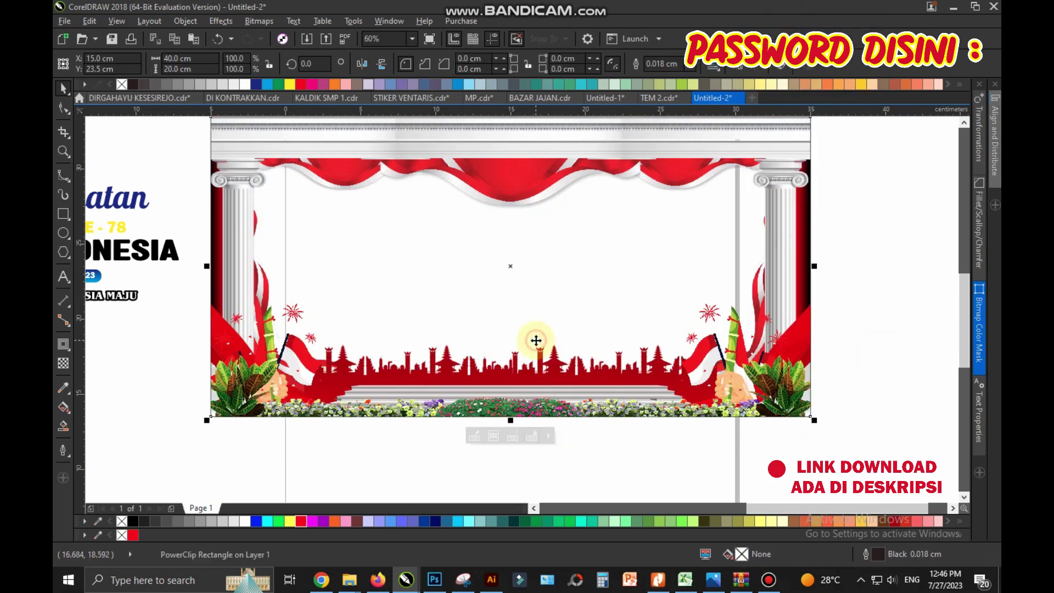
# Step: Move the flag ribbon toward the figures and the balloon cluster to the frame's top-left corner
pyautogui.press('Escape')
pyautogui.scroll(-3, 468, 264)
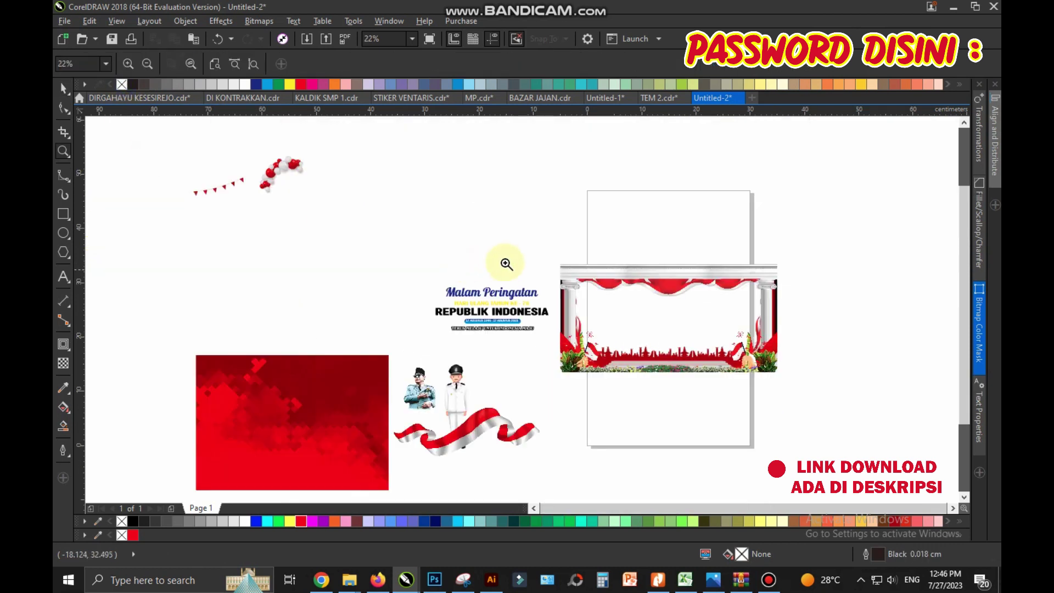
pyautogui.moveTo(492, 420); pyautogui.dragTo(437, 387)
pyautogui.click(265, 174)
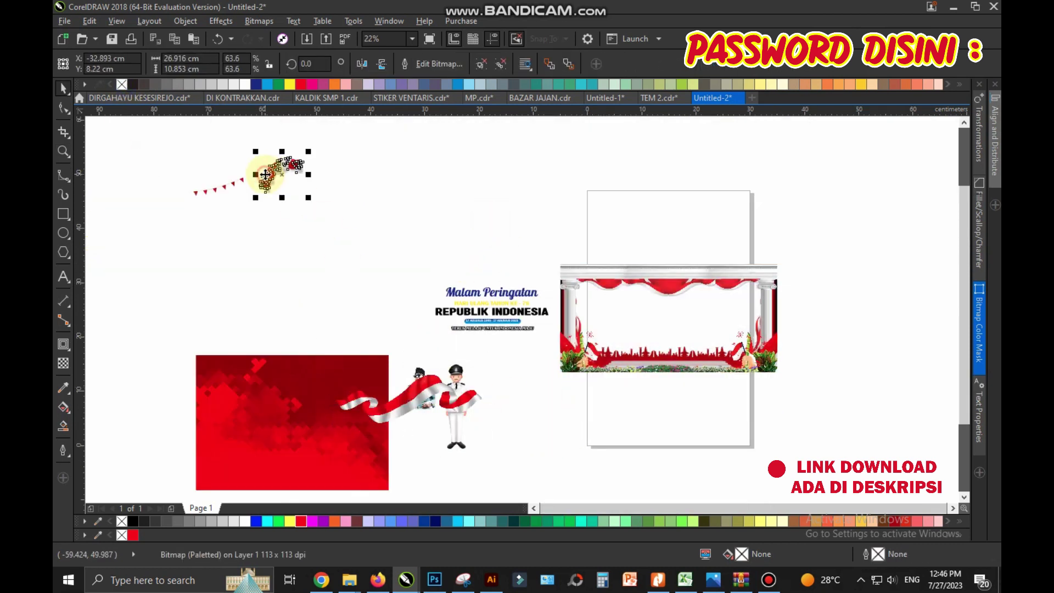
pyautogui.moveTo(536, 261); pyautogui.dragTo(601, 289)
# Step: Enlarge the balloons and back them with a red B-spline drape sent behind them
pyautogui.scroll(5, 603, 272)
pyautogui.moveTo(612, 431); pyautogui.dragTo(631, 449)
pyautogui.click(572, 189)
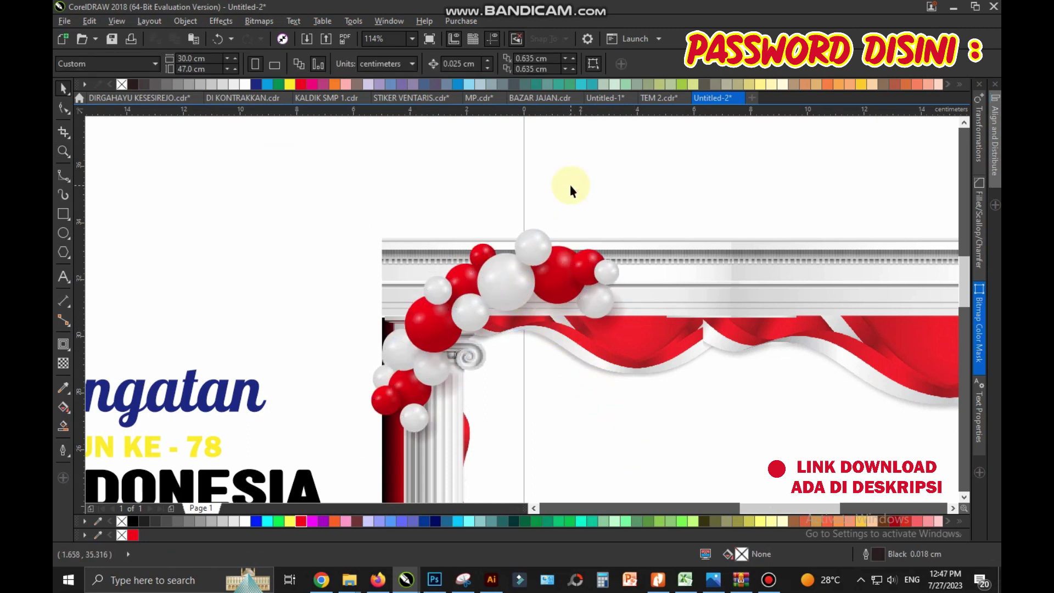
pyautogui.click(62, 177)
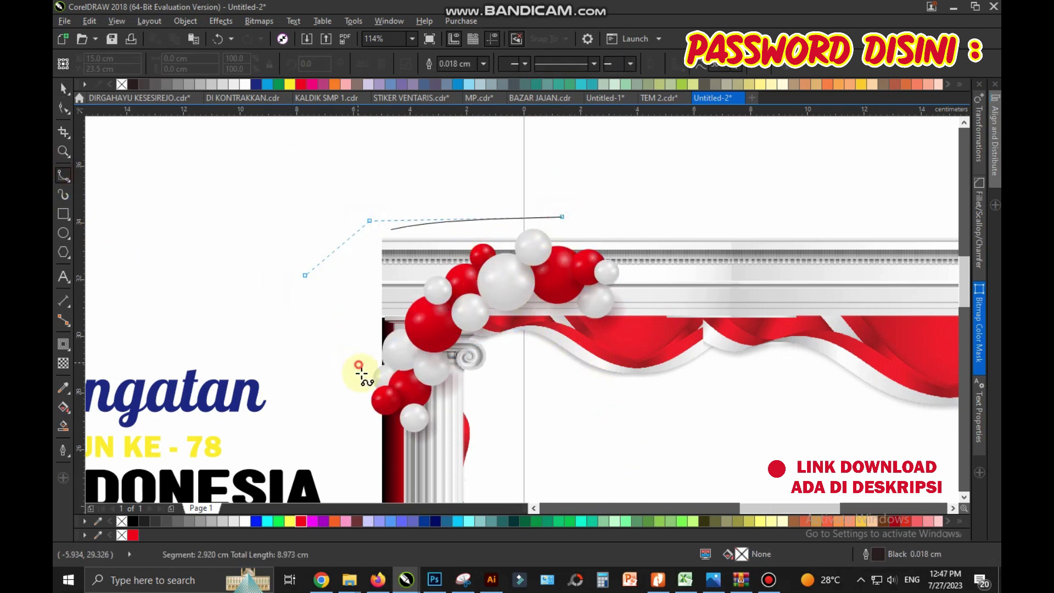
pyautogui.click(561, 217)
pyautogui.click(301, 521)
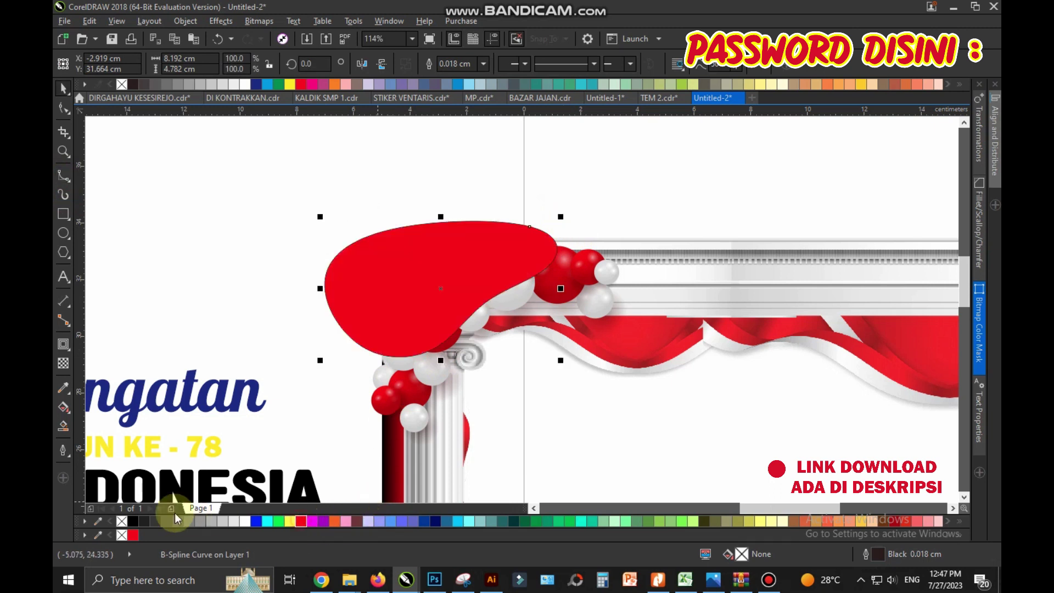
pyautogui.hotkey('shift', 'pagedown')
pyautogui.click(555, 316)
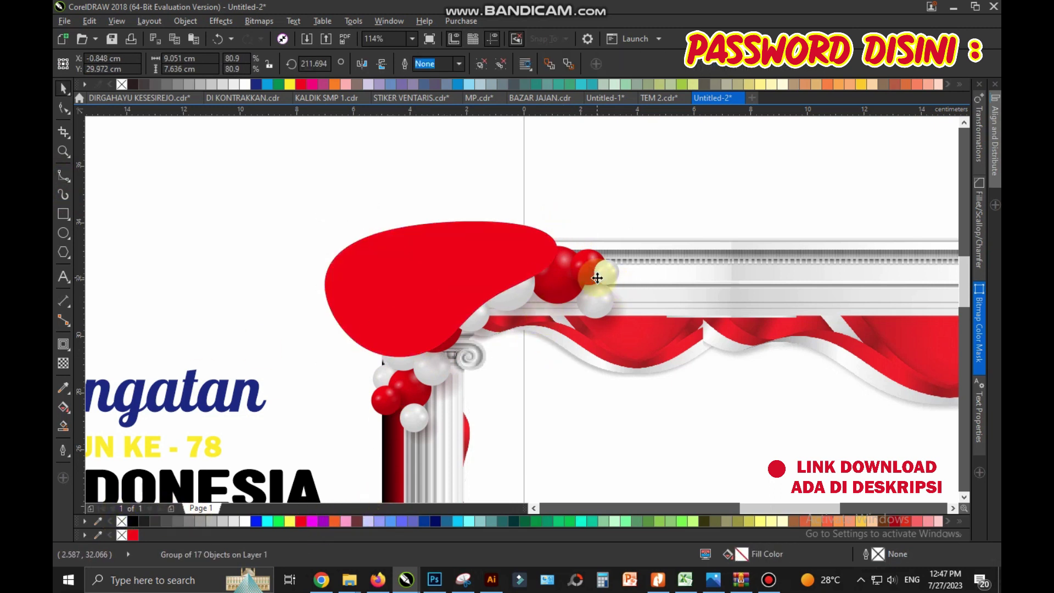
pyautogui.press('F4')
pyautogui.moveTo(537, 226)
pyautogui.mouseDown()
pyautogui.moveTo(618, 308)
pyautogui.moveTo(751, 276)
pyautogui.moveTo(774, 280)
pyautogui.mouseUp()
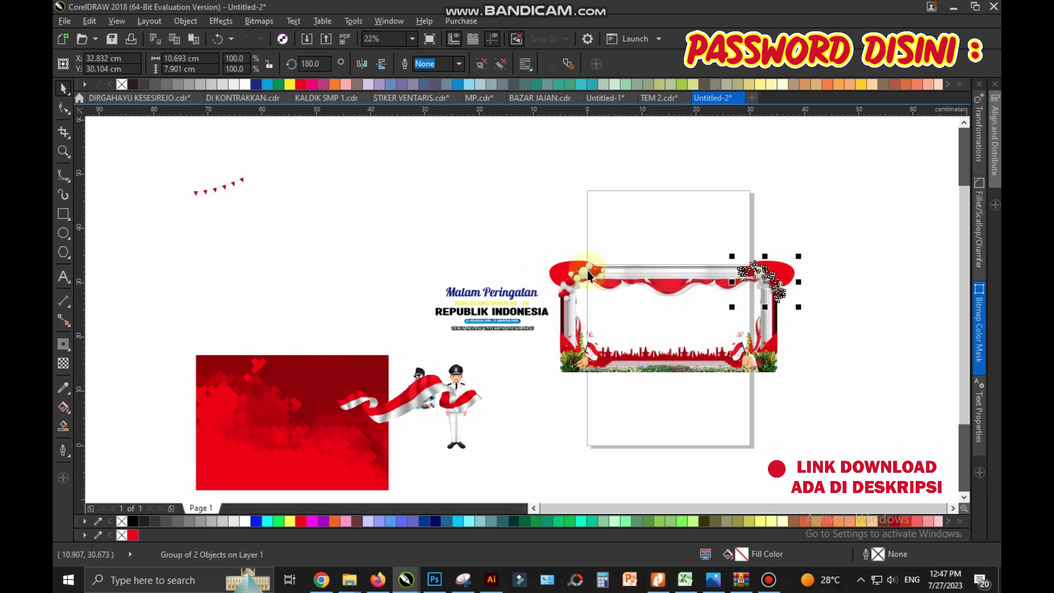
# Step: PowerClip both balloon corners inside the stage frame
pyautogui.keyDown('shift'); pyautogui.click(605, 277); pyautogui.keyUp('shift')
pyautogui.rightClick(776, 274)
pyautogui.click(800, 249)
pyautogui.click(731, 307)
pyautogui.click(739, 230)
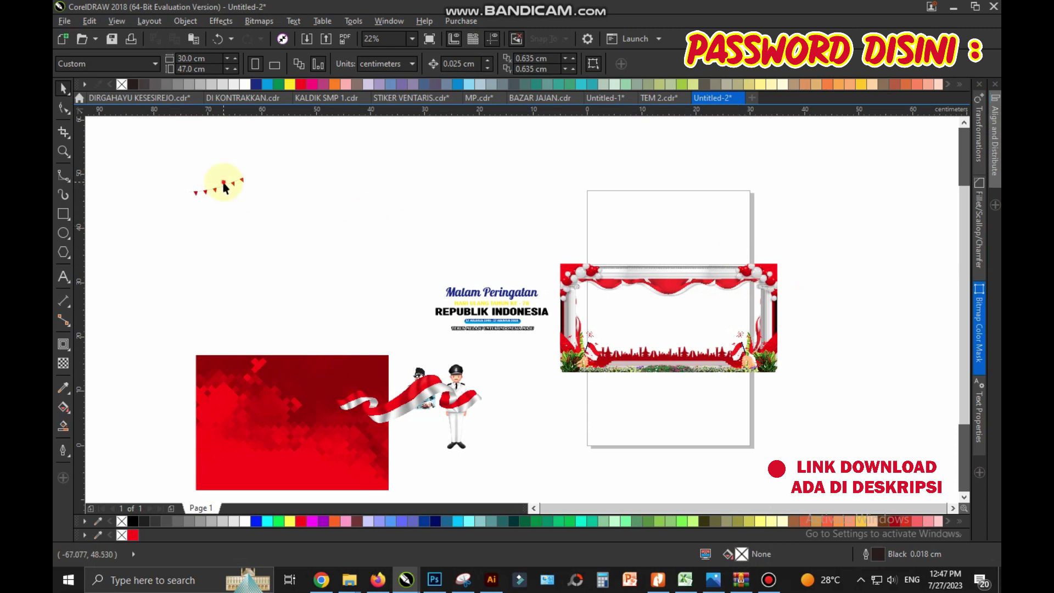
# Step: Place the bunting on the frame's top-left cornice, rotated to slope along the top
pyautogui.moveTo(244, 196); pyautogui.dragTo(640, 274)
pyautogui.press('z')
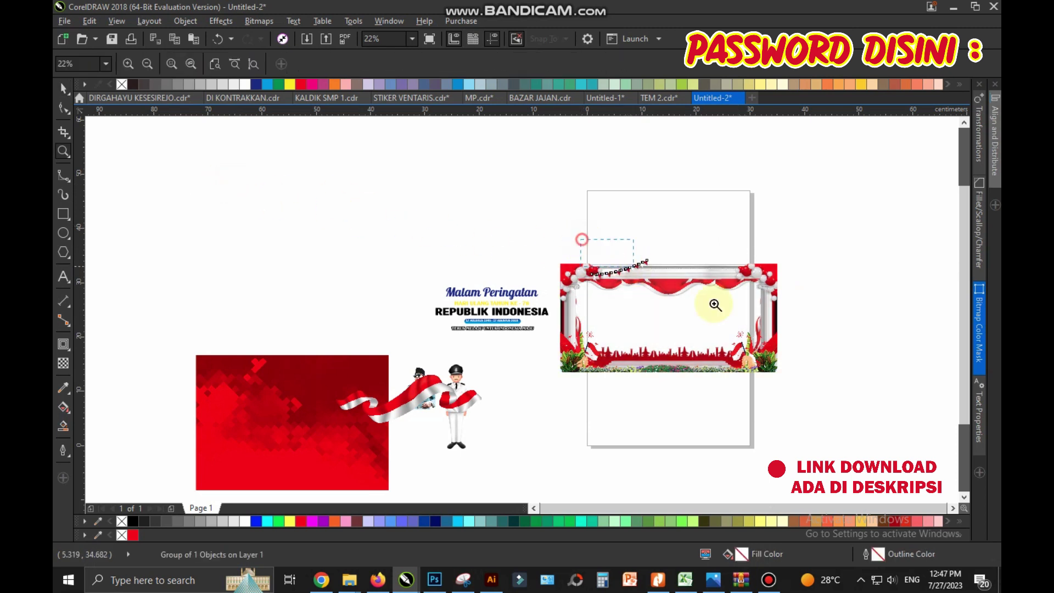
pyautogui.moveTo(577, 240); pyautogui.dragTo(741, 313)
pyautogui.press('space')
pyautogui.moveTo(473, 248); pyautogui.dragTo(467, 258)
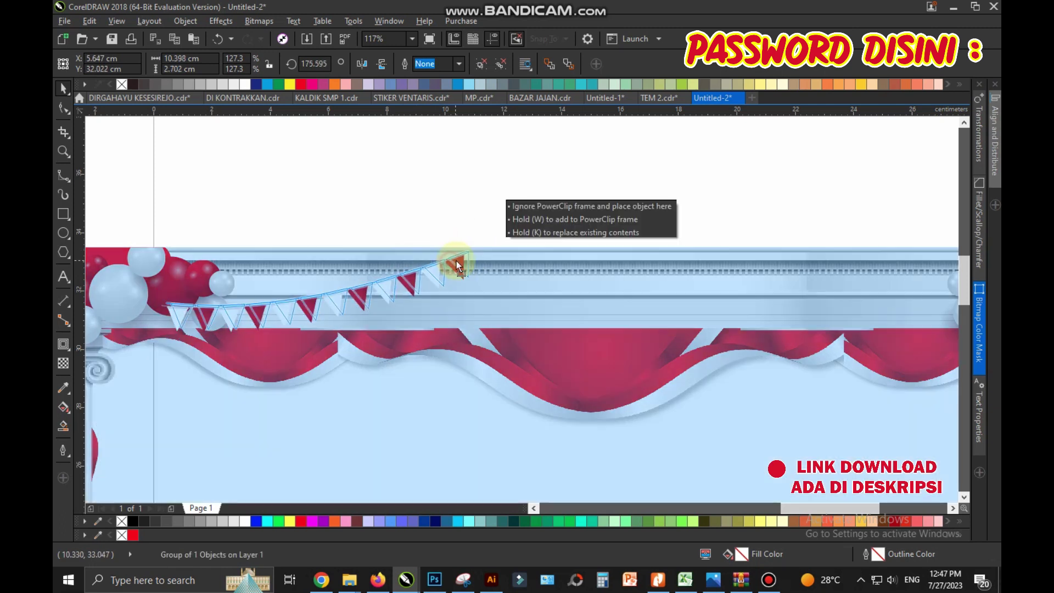
pyautogui.moveTo(468, 259); pyautogui.dragTo(435, 278)
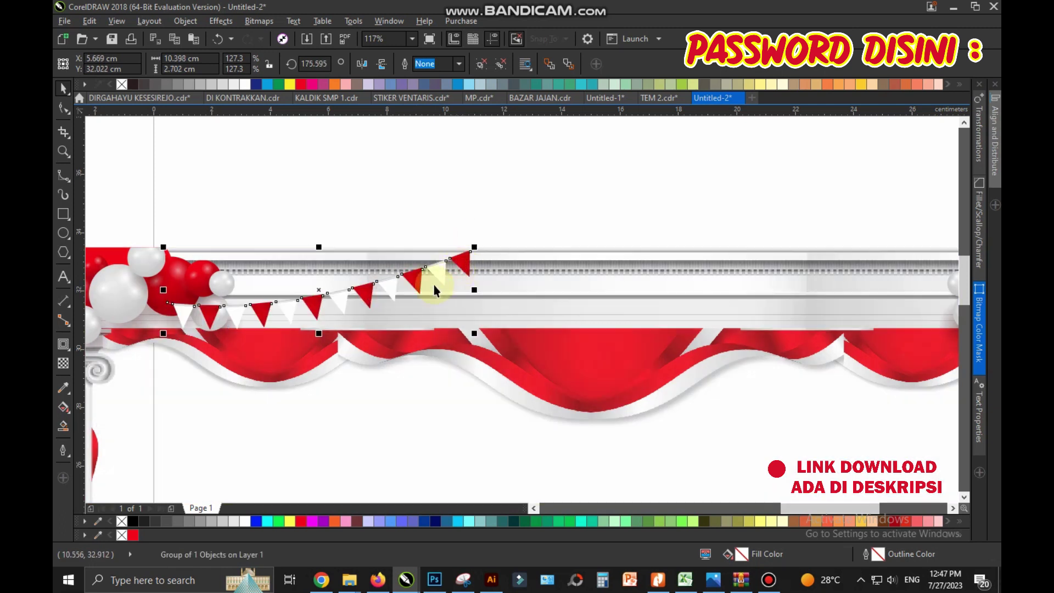
# Step: Copy the bunting to the frame's top-right corner and select both strings
pyautogui.press('space')
pyautogui.rightClick(629, 315)
pyautogui.moveTo(513, 207); pyautogui.dragTo(807, 412)
pyautogui.press('space')
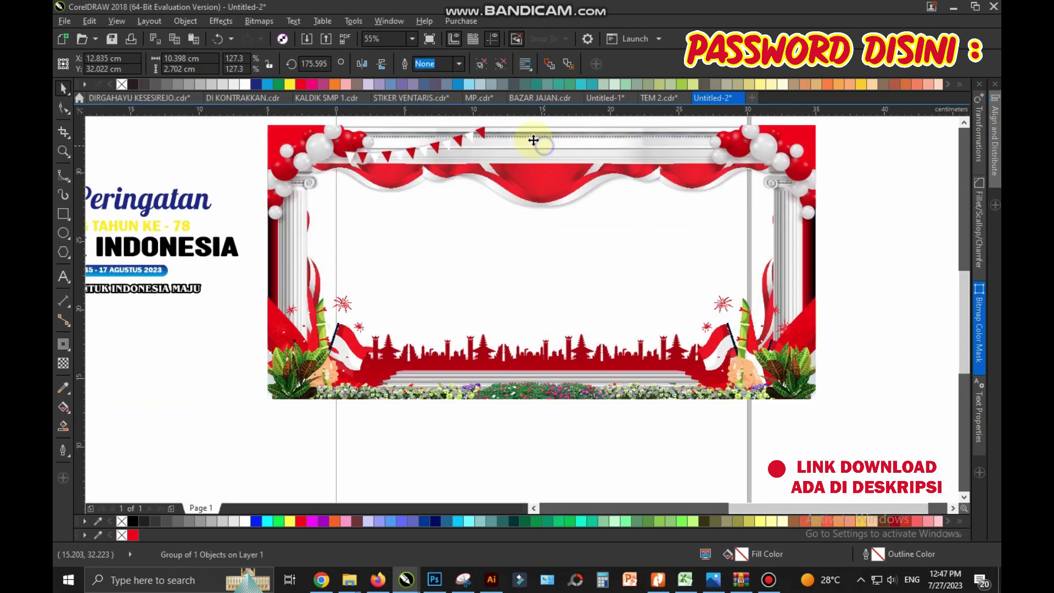
pyautogui.moveTo(528, 152); pyautogui.dragTo(691, 165)
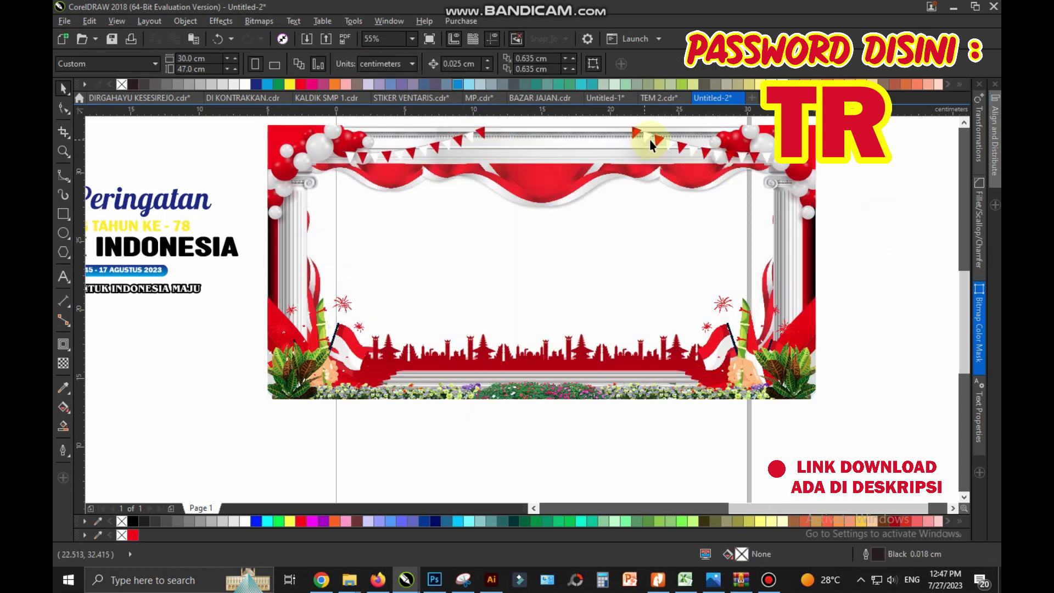
pyautogui.click(457, 142)
# Step: PowerClip the bunting inside the stage frame, checking it in Edit PowerClip before finishing
pyautogui.click(863, 200)
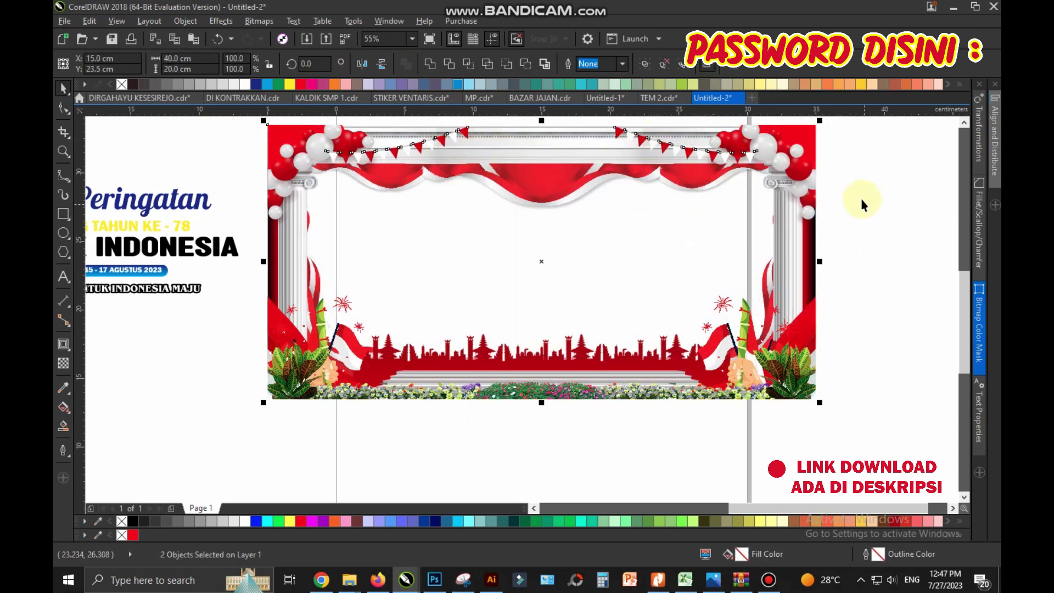
pyautogui.click(618, 134)
pyautogui.rightClick(618, 131)
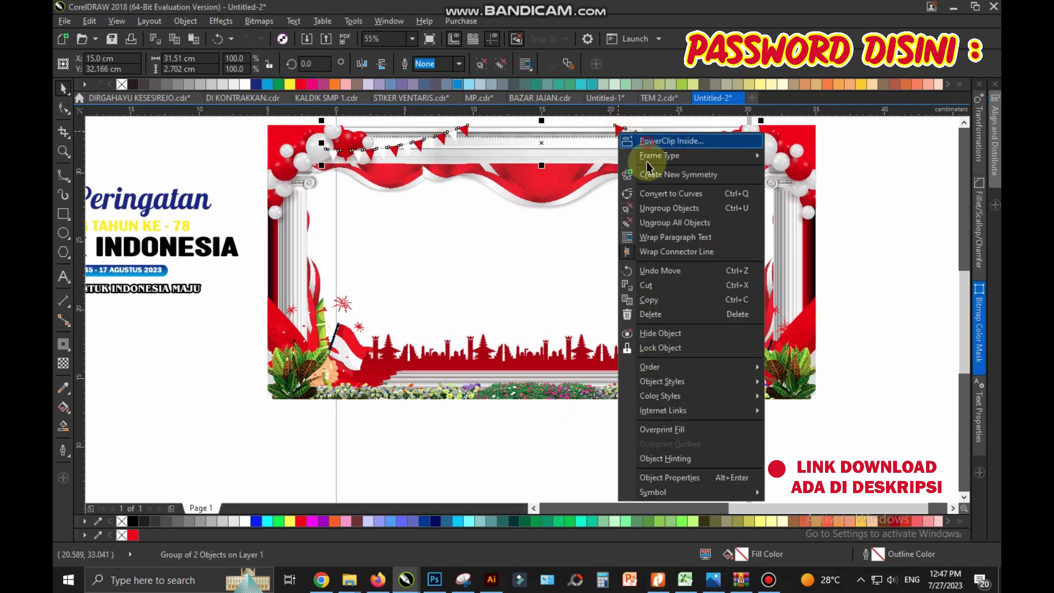
pyautogui.press('Escape')
pyautogui.click(843, 247)
pyautogui.doubleClick(718, 196)
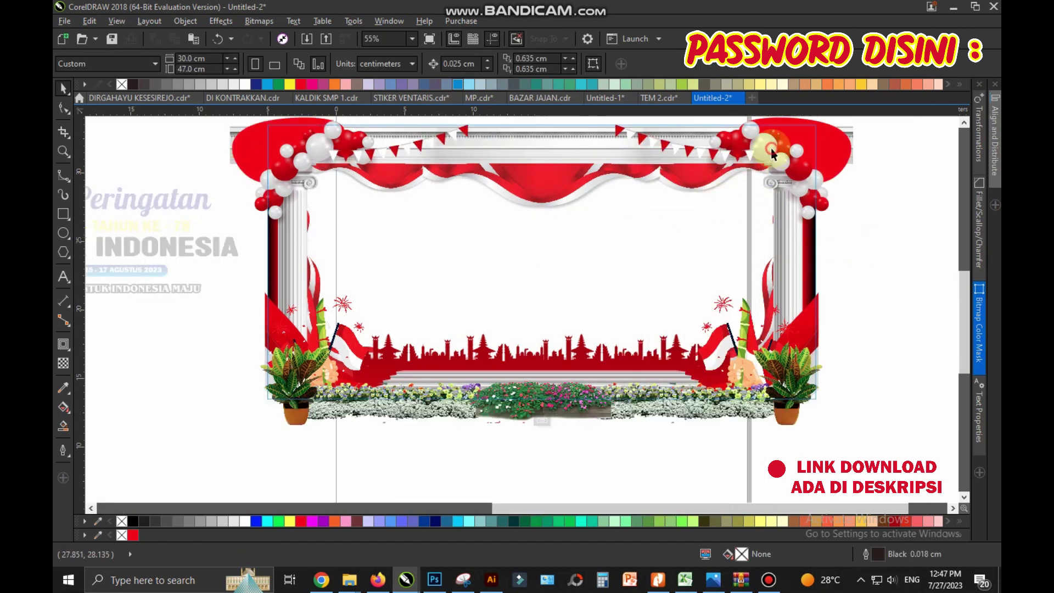
pyautogui.rightClick(833, 148)
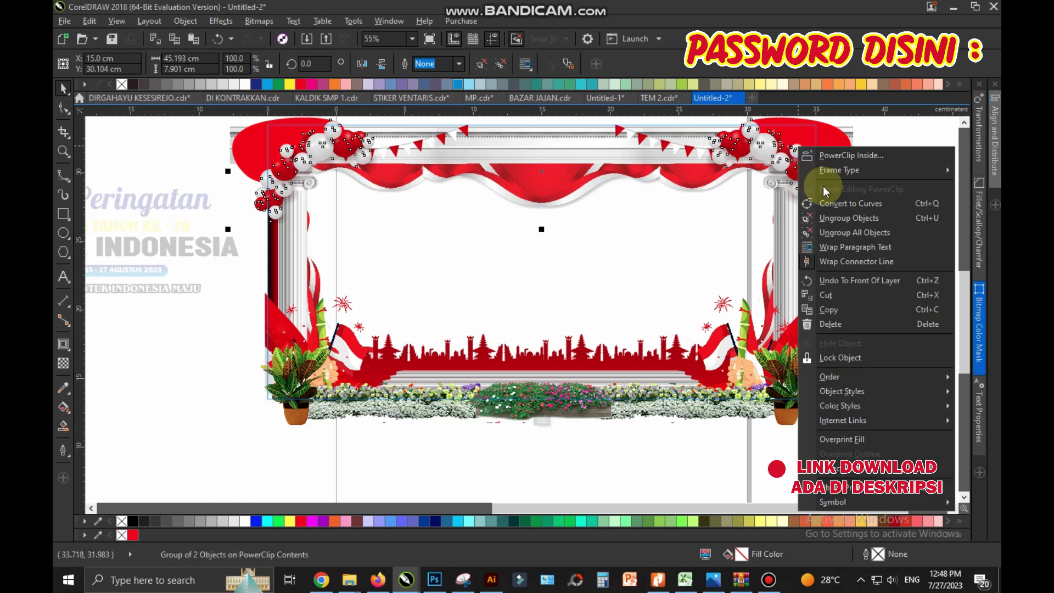
pyautogui.click(822, 186)
# Step: Zoom out, move the flag ribbon away from the figures, and select the red background
pyautogui.press('z')
pyautogui.press('F3')
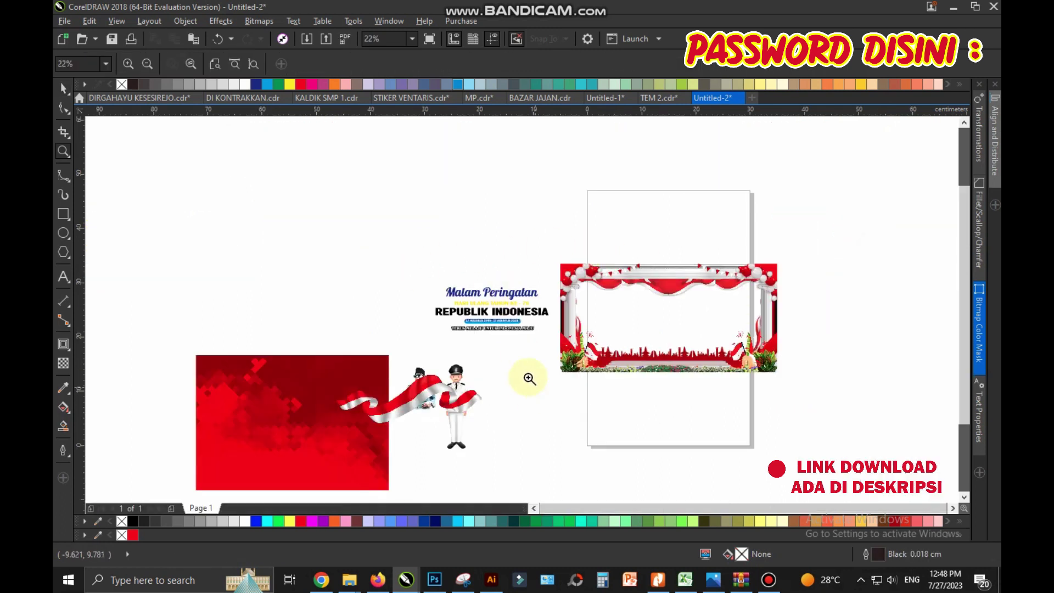
pyautogui.press('space')
pyautogui.moveTo(462, 411)
pyautogui.mouseDown()
pyautogui.moveTo(638, 434)
pyautogui.moveTo(318, 235)
pyautogui.mouseUp()
pyautogui.click(307, 401)
pyautogui.rightClick(311, 404)
# Step: Inside the stage frame, give the red background bitmap a linear transparency fading toward the top
pyautogui.press('Escape')
pyautogui.press('Escape')
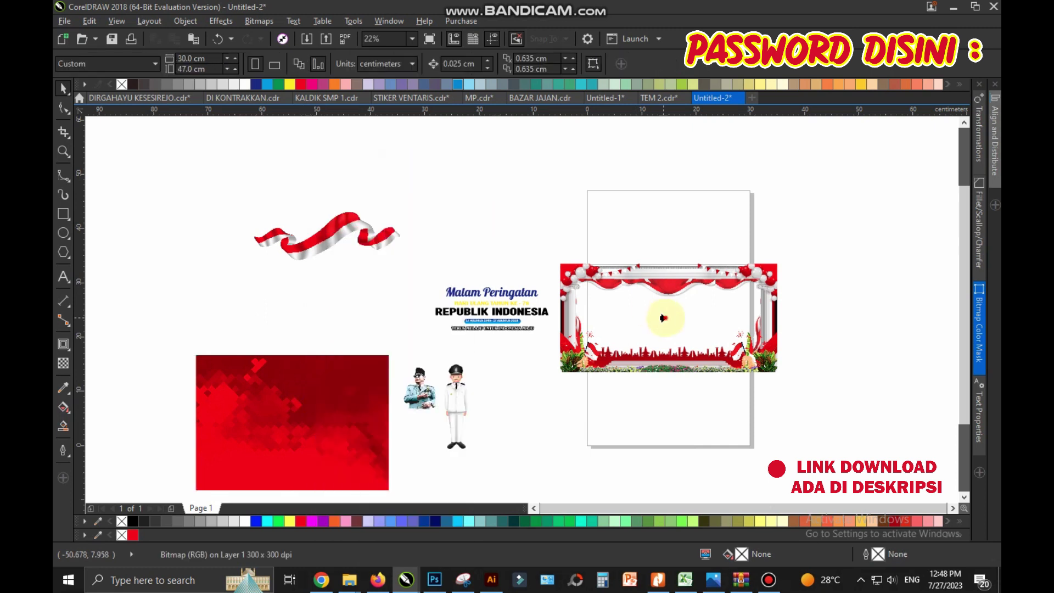
pyautogui.click(663, 317)
pyautogui.scroll(2, 805, 347)
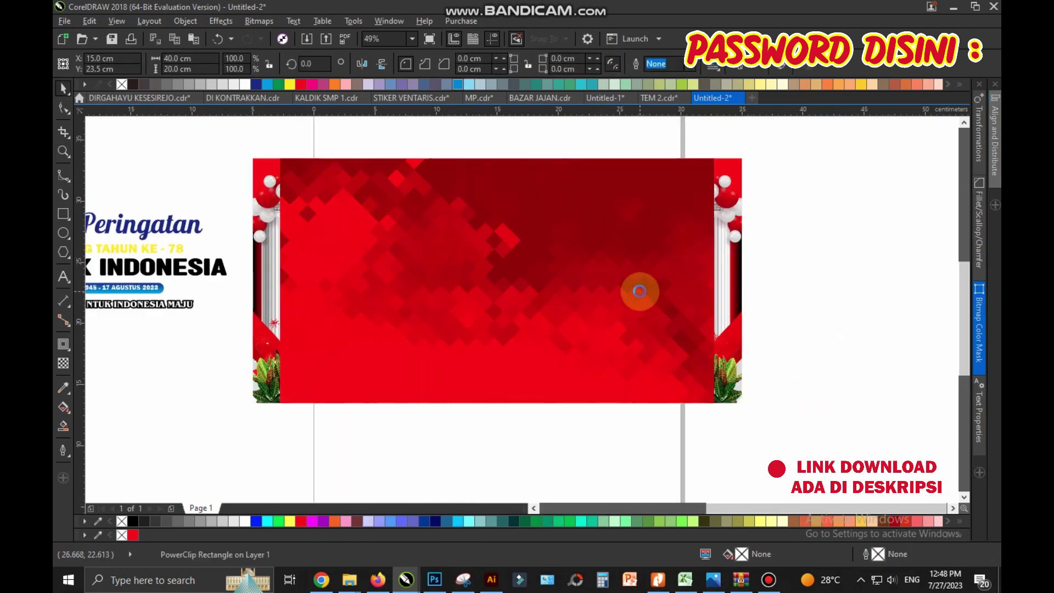
pyautogui.doubleClick(640, 291)
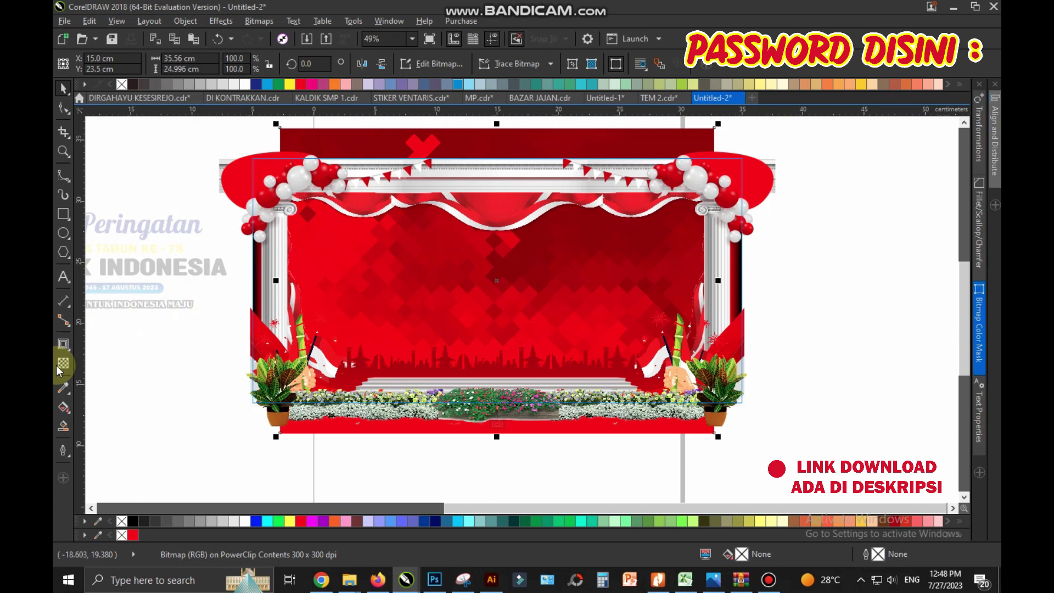
pyautogui.click(63, 363)
pyautogui.moveTo(494, 348); pyautogui.dragTo(494, 183)
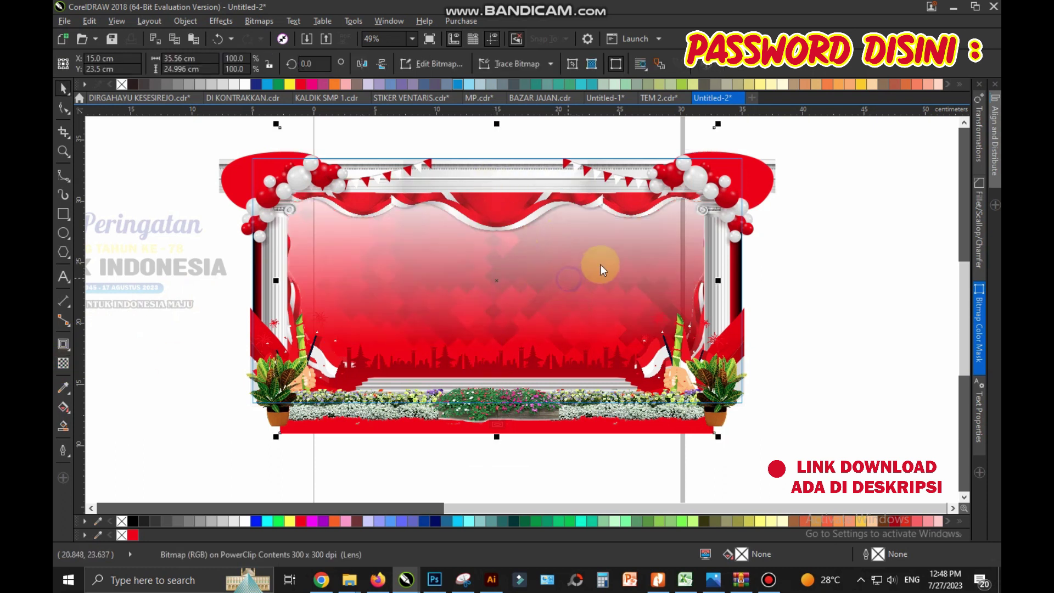
pyautogui.click(305, 519)
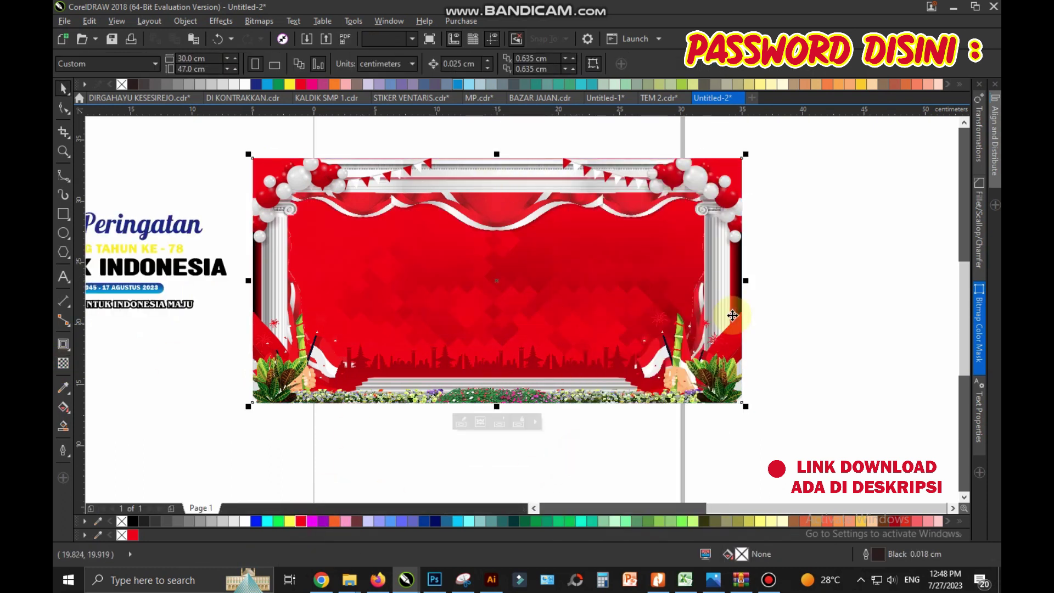
# Step: Move the red-and-white flag ribbon onto the banner's upper left
pyautogui.scroll(-3, 654, 306)
pyautogui.moveTo(391, 256)
pyautogui.mouseDown()
pyautogui.moveTo(665, 331)
pyautogui.moveTo(648, 335)
pyautogui.mouseUp()
pyautogui.moveTo(531, 268); pyautogui.dragTo(644, 340)
# Step: Rotate the flag ribbon about 26.5 degrees
pyautogui.click(736, 241)
pyautogui.moveTo(736, 237); pyautogui.dragTo(629, 234)
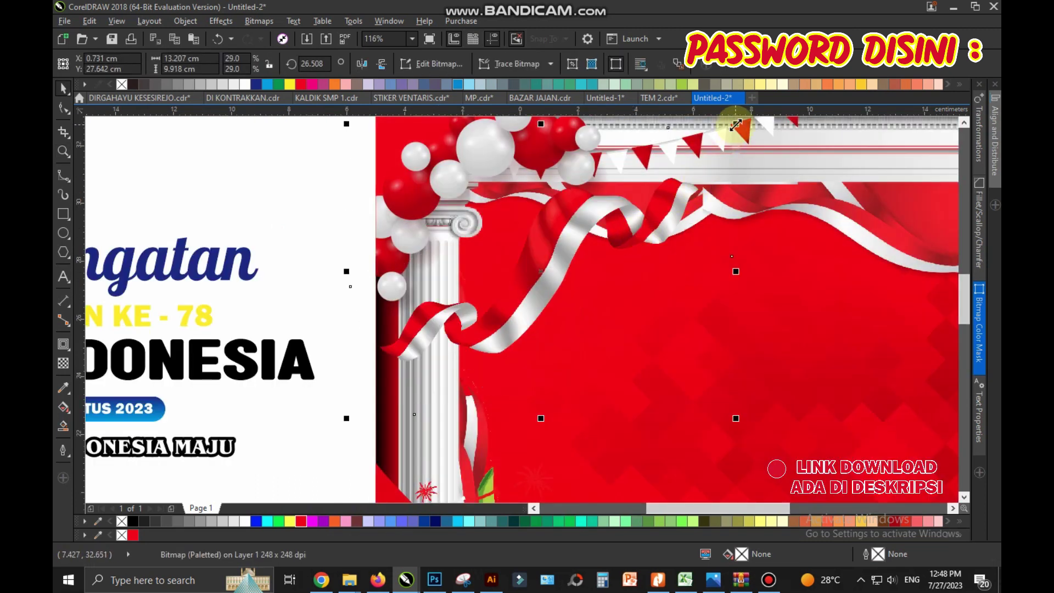
pyautogui.press('z')
pyautogui.rightClick(633, 294)
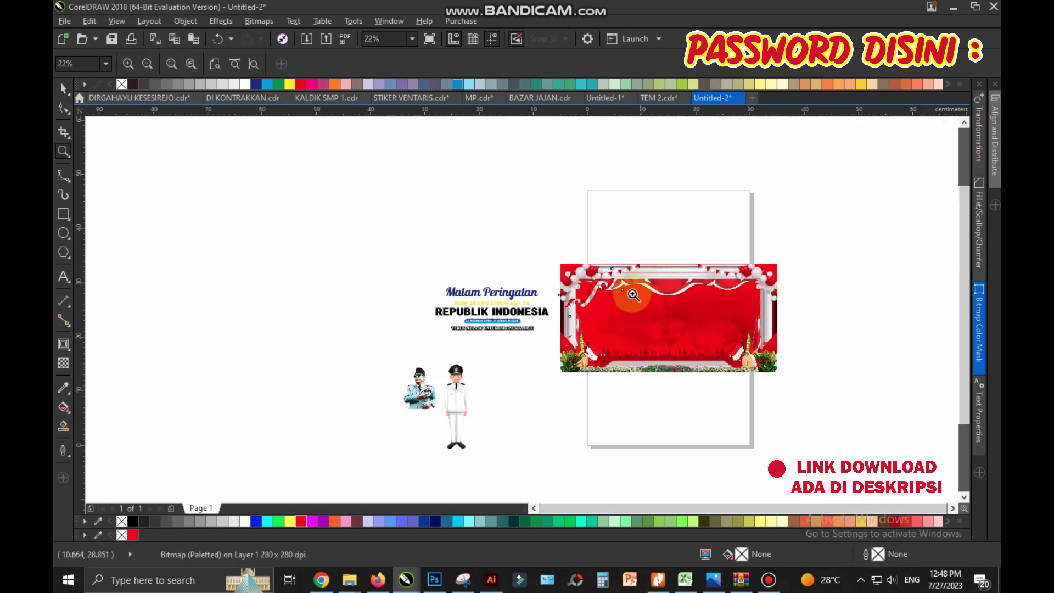
pyautogui.press('space')
# Step: Clip the tilted ribbon inside the banner frame and finish editing its contents
pyautogui.moveTo(646, 297); pyautogui.dragTo(753, 298)
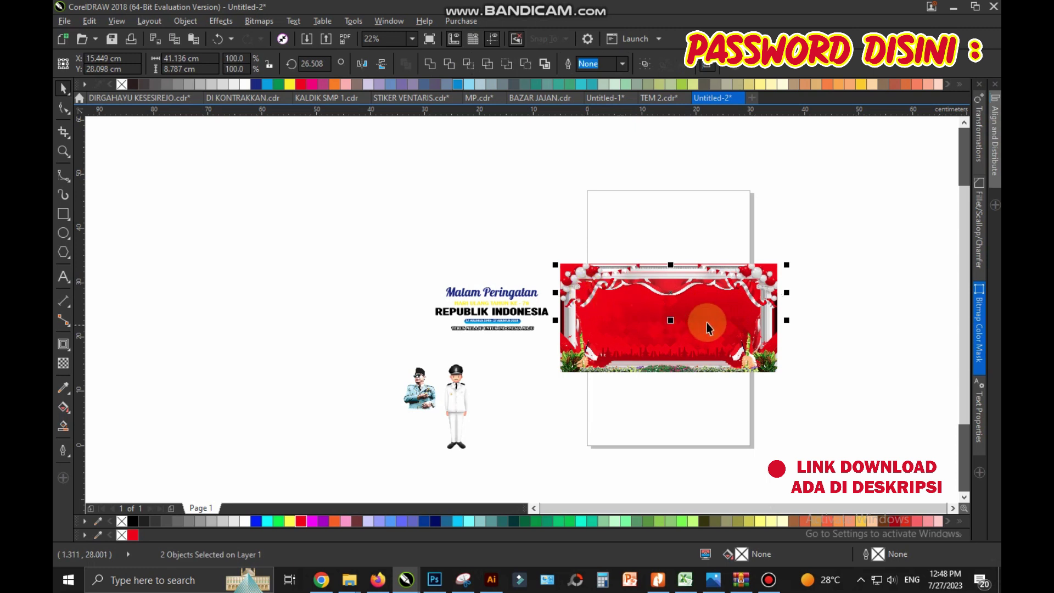
pyautogui.moveTo(513, 242); pyautogui.dragTo(829, 419)
pyautogui.rightClick(694, 226)
pyautogui.click(725, 271)
pyautogui.doubleClick(578, 303)
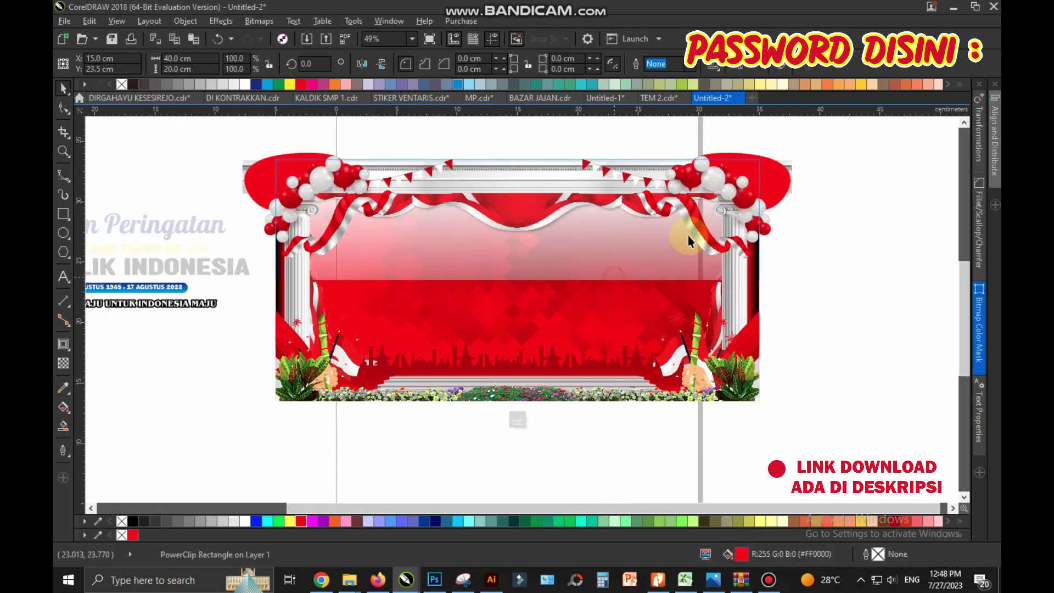
pyautogui.click(529, 354)
pyautogui.rightClick(514, 247)
pyautogui.click(565, 242)
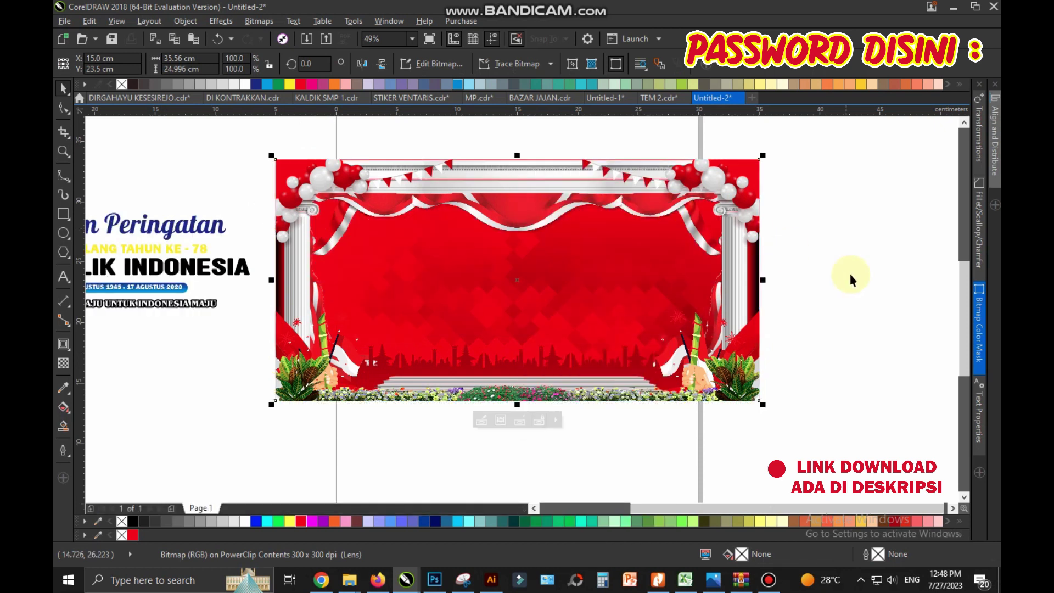
pyautogui.press('z')
pyautogui.rightClick(580, 280)
pyautogui.moveTo(379, 236); pyautogui.dragTo(794, 431)
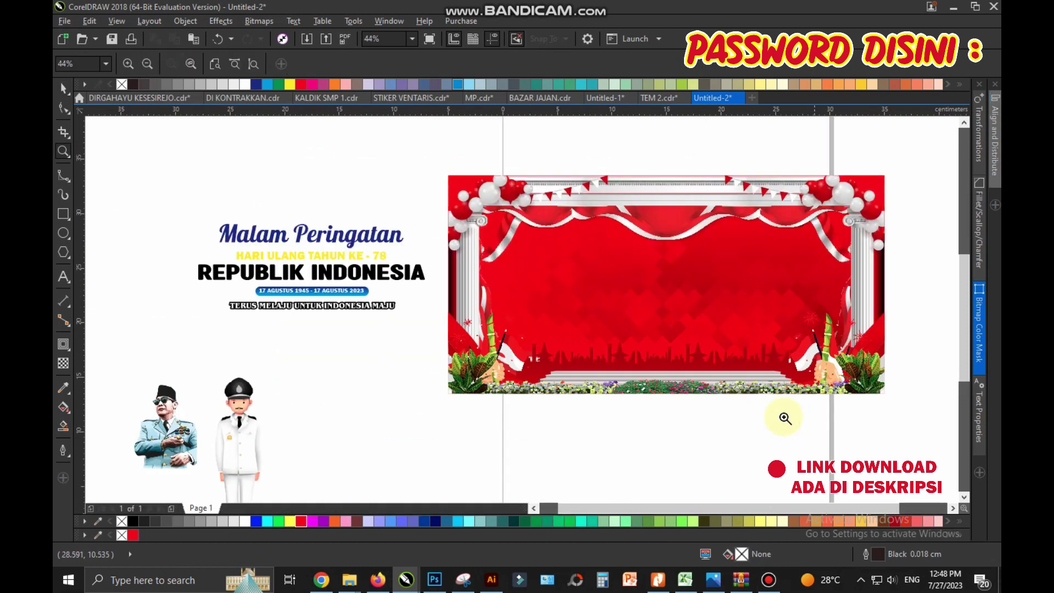
# Step: Enlarge the Garuda and ASEAN logos along the banner top and remove the 78 logo
pyautogui.press('space')
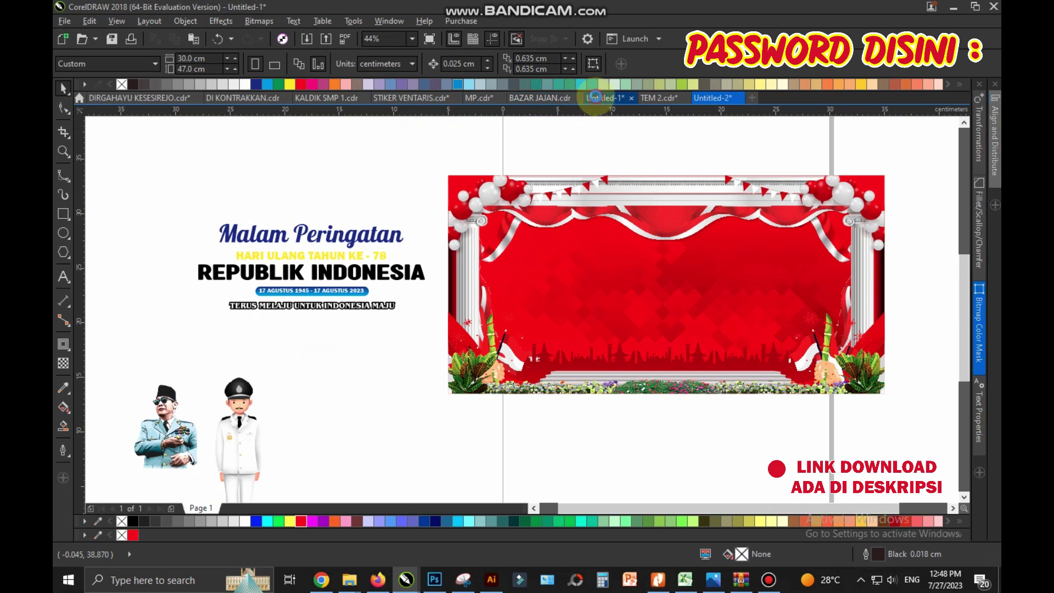
pyautogui.click(579, 226)
pyautogui.keyDown('shift'); pyautogui.click(739, 234); pyautogui.keyUp('shift')
pyautogui.moveTo(740, 233); pyautogui.dragTo(576, 396)
pyautogui.click(584, 233)
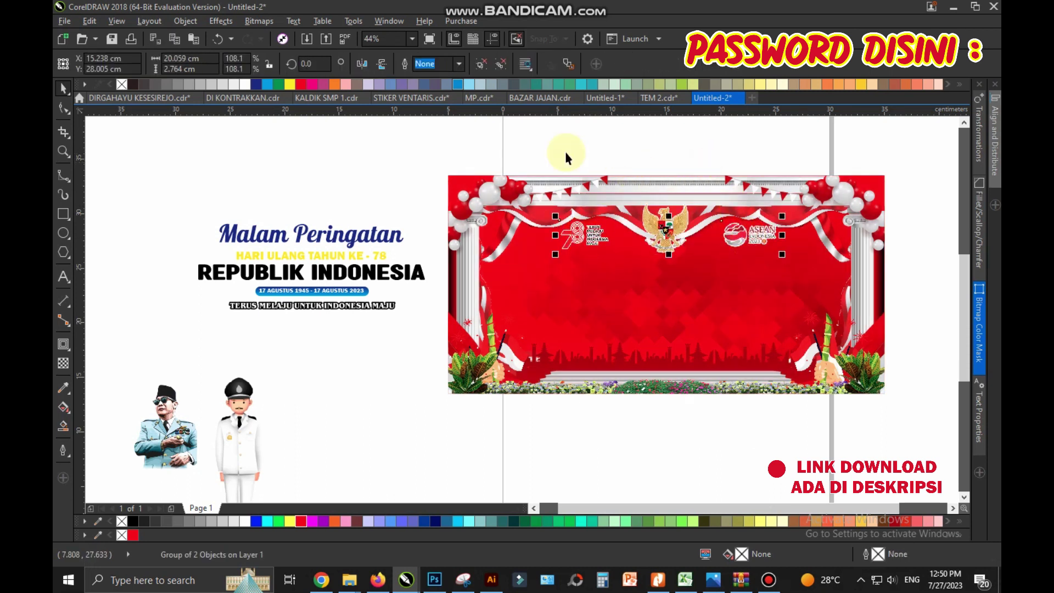
pyautogui.click(624, 160)
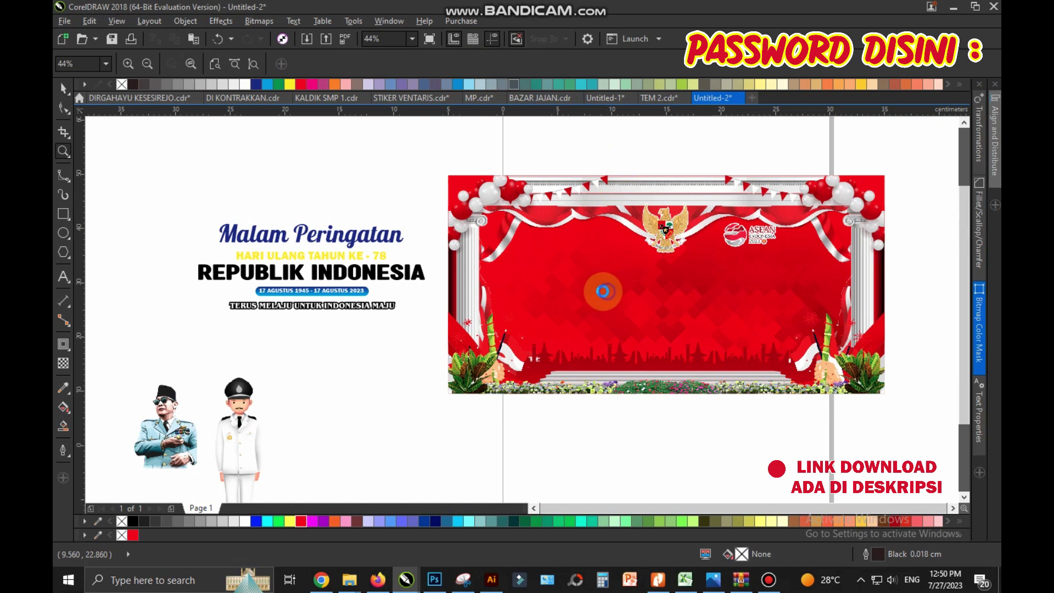
# Step: Open the LOGO folder in File Explorer
pyautogui.scroll(-2, 603, 292)
pyautogui.click(127, 526)
pyautogui.moveTo(349, 580)
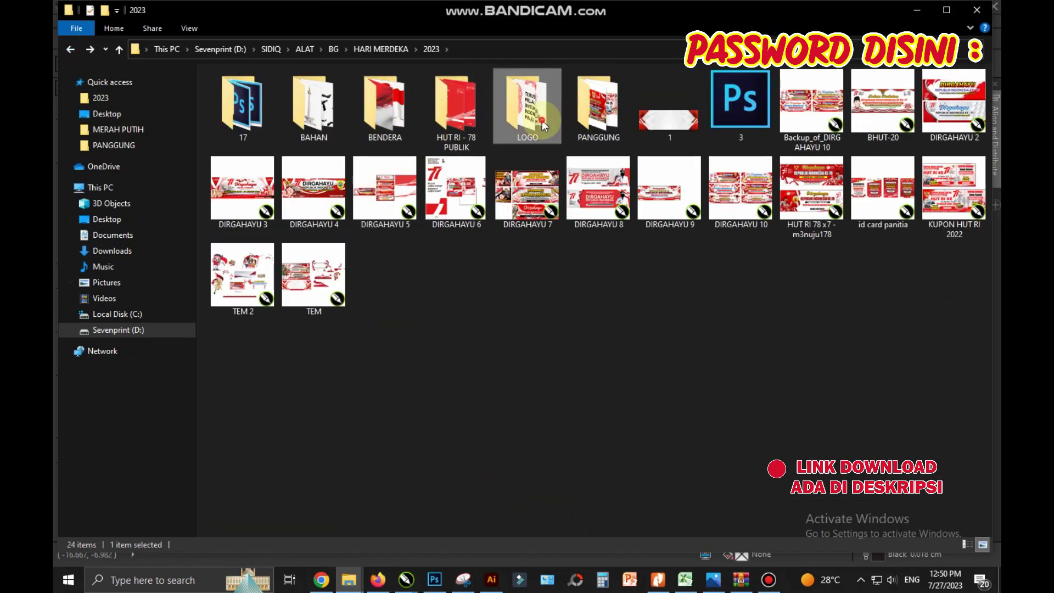
pyautogui.doubleClick(528, 107)
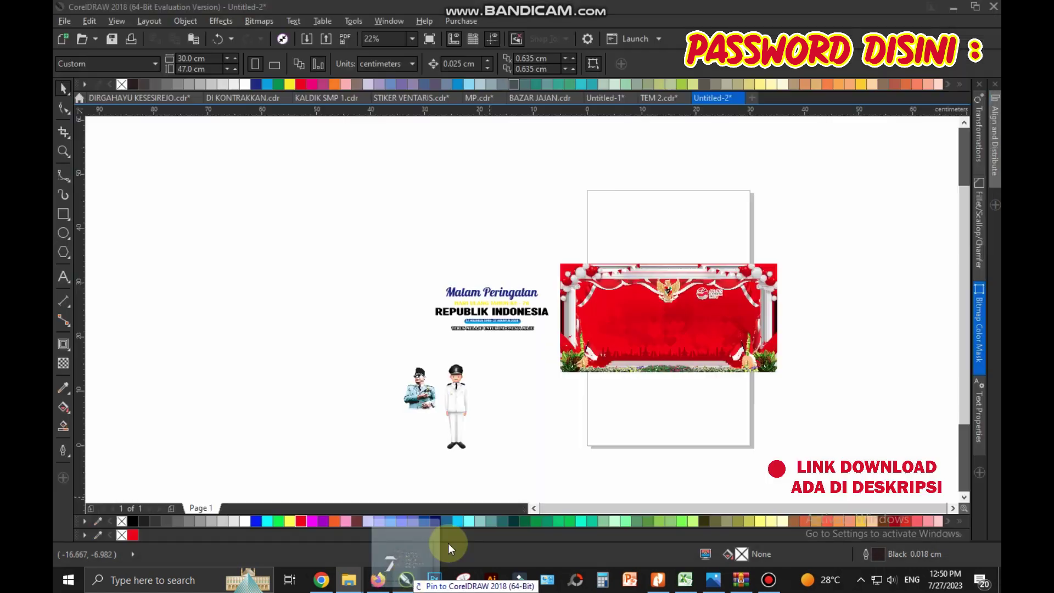
# Step: Import the 78 Terus Melaju logo, scale it to about 26%, and place it left of the Garuda
pyautogui.moveTo(456, 122); pyautogui.dragTo(549, 254)
pyautogui.scroll(3, 549, 253)
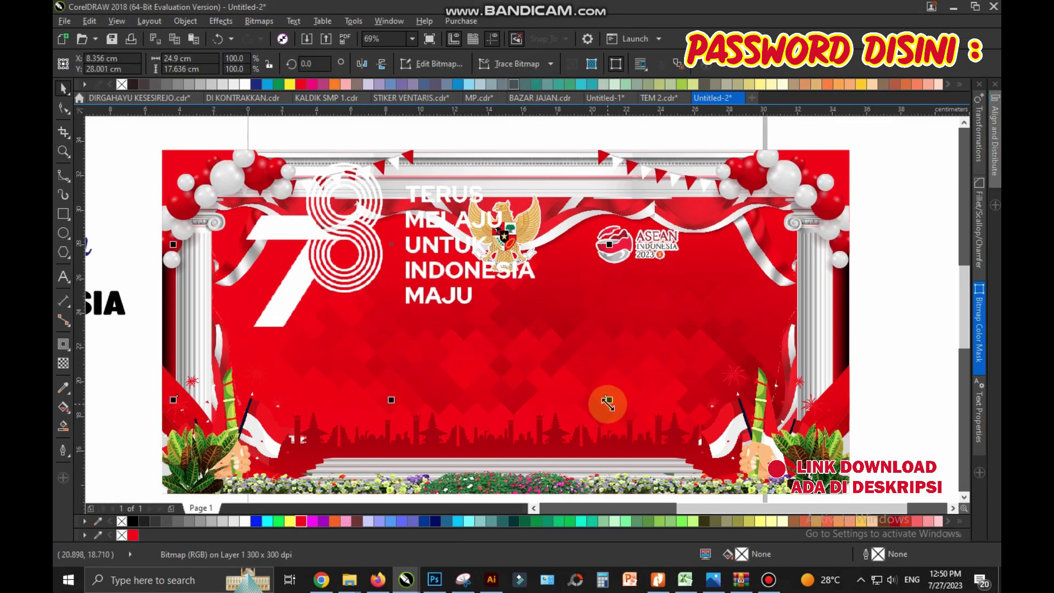
pyautogui.moveTo(471, 349)
pyautogui.mouseDown()
pyautogui.moveTo(409, 247)
pyautogui.moveTo(656, 239)
pyautogui.mouseUp()
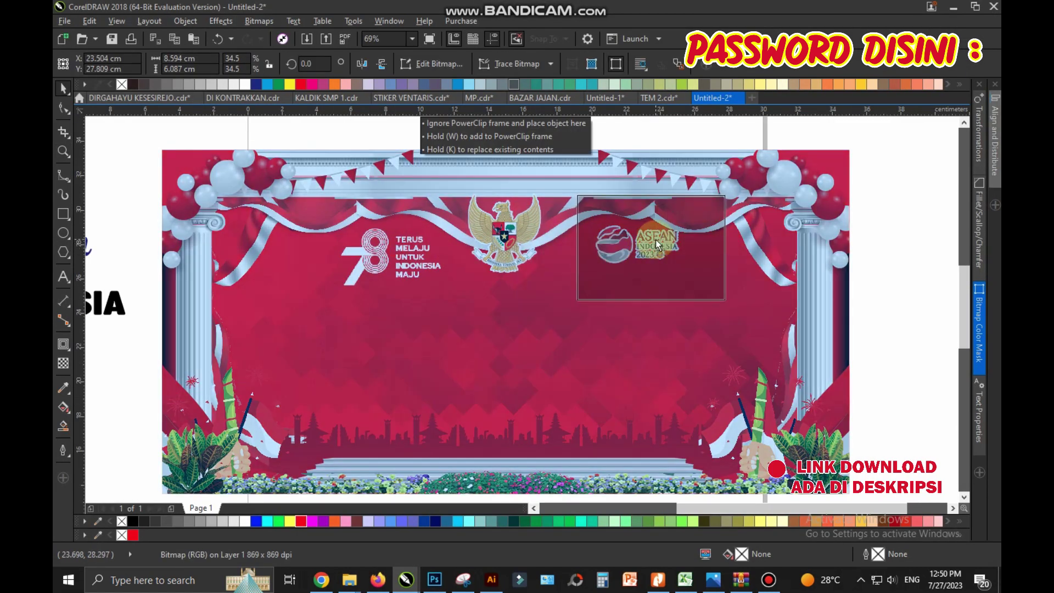
pyautogui.moveTo(730, 306); pyautogui.dragTo(682, 281)
pyautogui.moveTo(642, 240); pyautogui.dragTo(656, 244)
pyautogui.moveTo(692, 286); pyautogui.dragTo(697, 290)
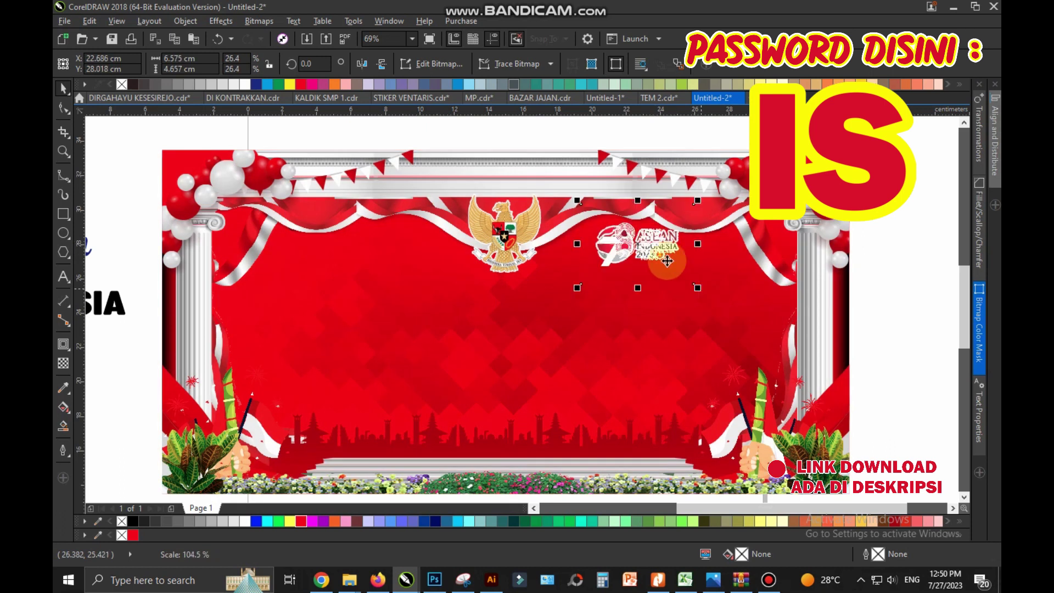
pyautogui.moveTo(650, 253); pyautogui.dragTo(419, 251)
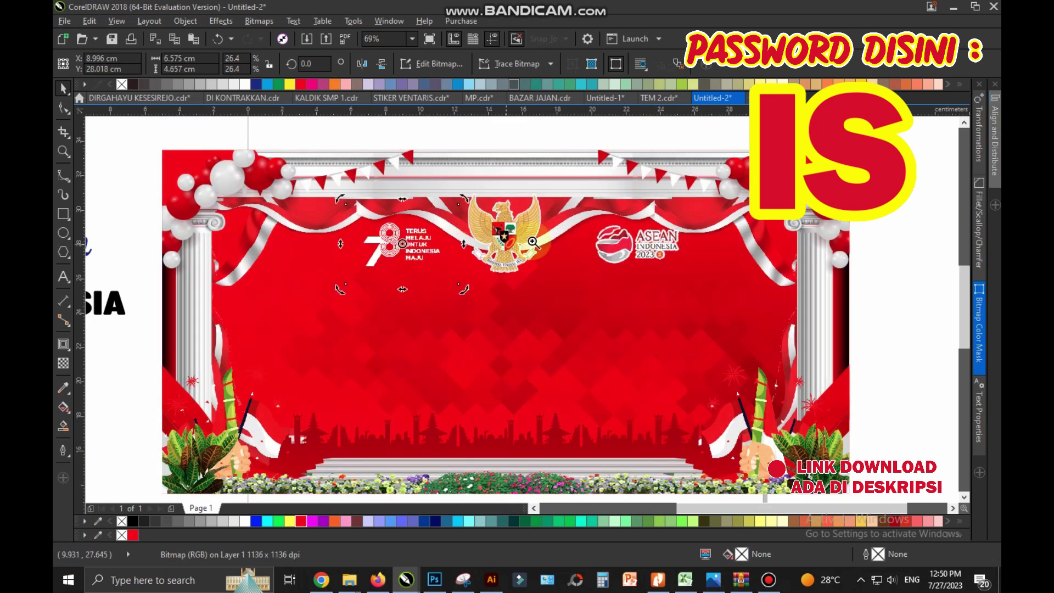
# Step: Select all the title text lines
pyautogui.scroll(-3, 533, 242)
pyautogui.moveTo(396, 249); pyautogui.dragTo(825, 448)
pyautogui.press('space')
pyautogui.moveTo(188, 179)
pyautogui.mouseDown()
pyautogui.moveTo(389, 299)
pyautogui.moveTo(715, 280)
pyautogui.moveTo(772, 262)
pyautogui.mouseUp()
# Step: Centre the title block on the banner and clip an enlarged Soekarno figure inside its right side
pyautogui.click(683, 387)
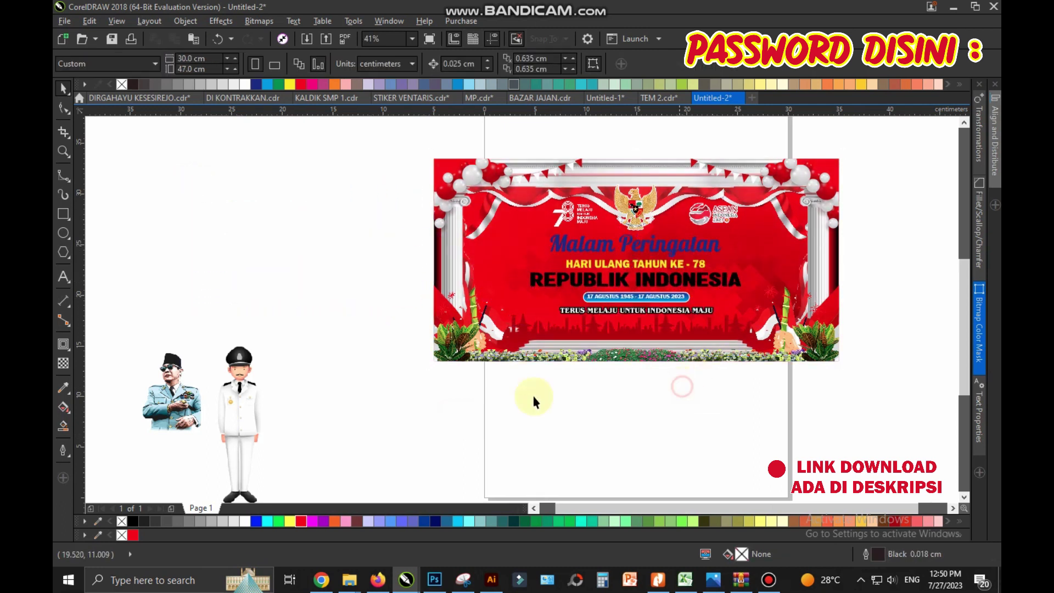
pyautogui.moveTo(175, 390)
pyautogui.mouseDown()
pyautogui.moveTo(777, 265)
pyautogui.moveTo(798, 331)
pyautogui.moveTo(790, 339)
pyautogui.moveTo(826, 354)
pyautogui.mouseUp()
pyautogui.rightClick(761, 165)
pyautogui.click(803, 180)
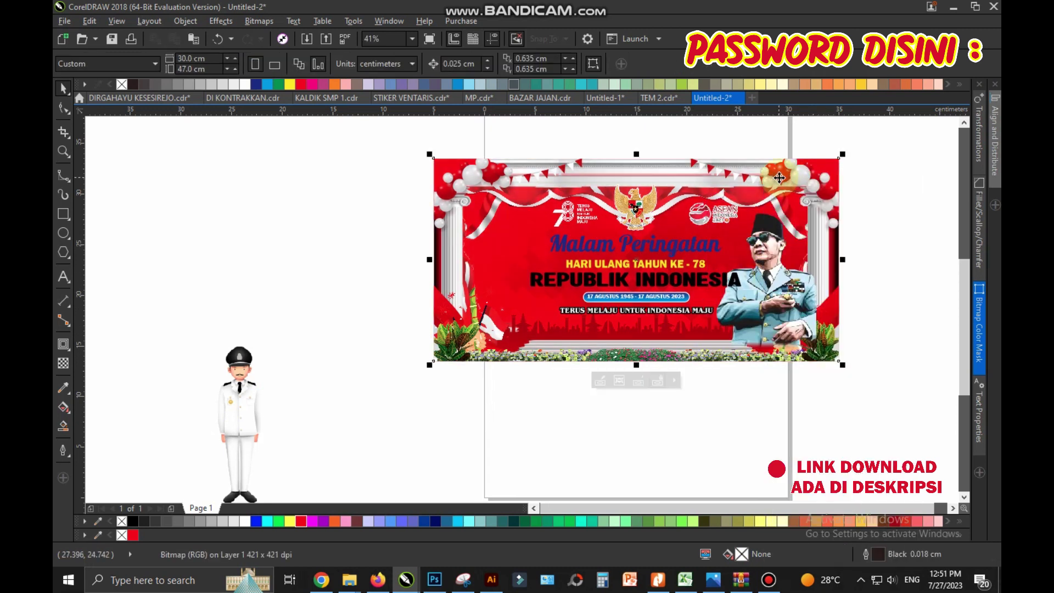
pyautogui.click(773, 250)
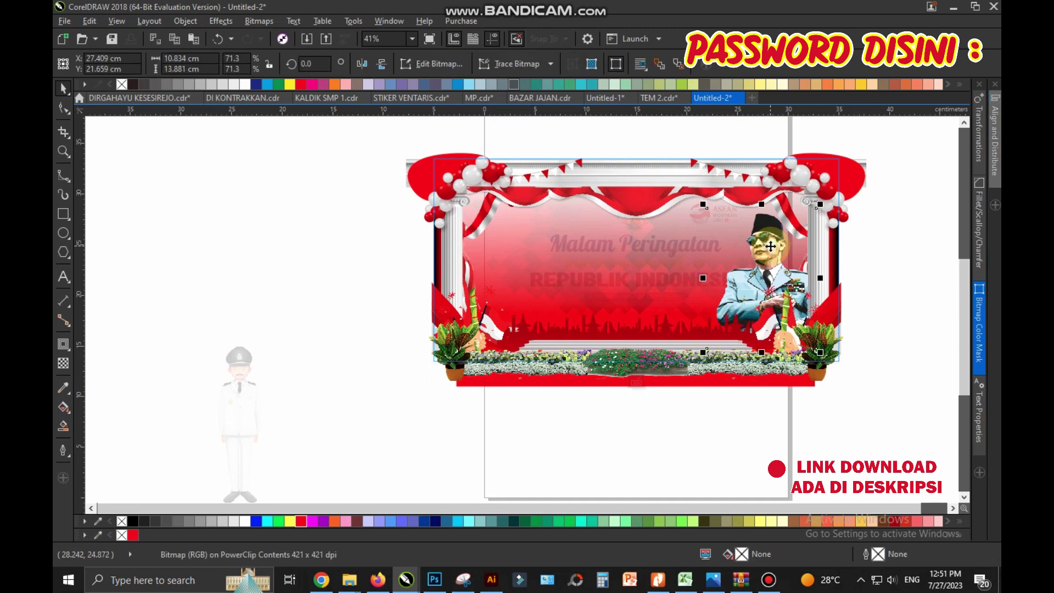
pyautogui.rightClick(770, 246)
pyautogui.press('Escape')
pyautogui.rightClick(768, 245)
pyautogui.click(793, 248)
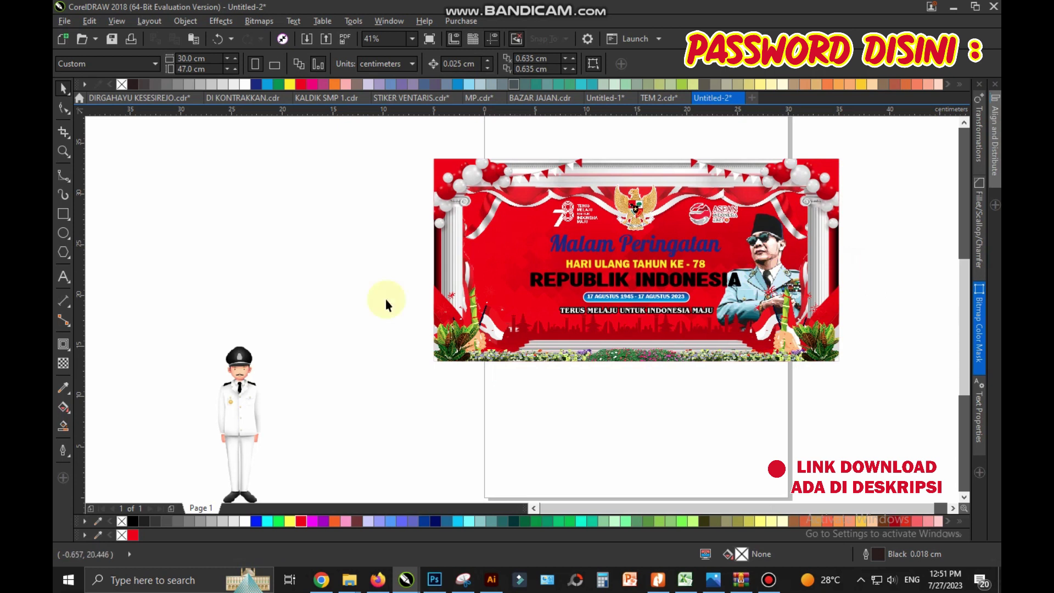
pyautogui.click(259, 383)
# Step: Widen the 'TERUS MELAJU UNTUK INDONESIA MAJU' slogan line slightly
pyautogui.press('z')
pyautogui.moveTo(426, 137); pyautogui.dragTo(842, 369)
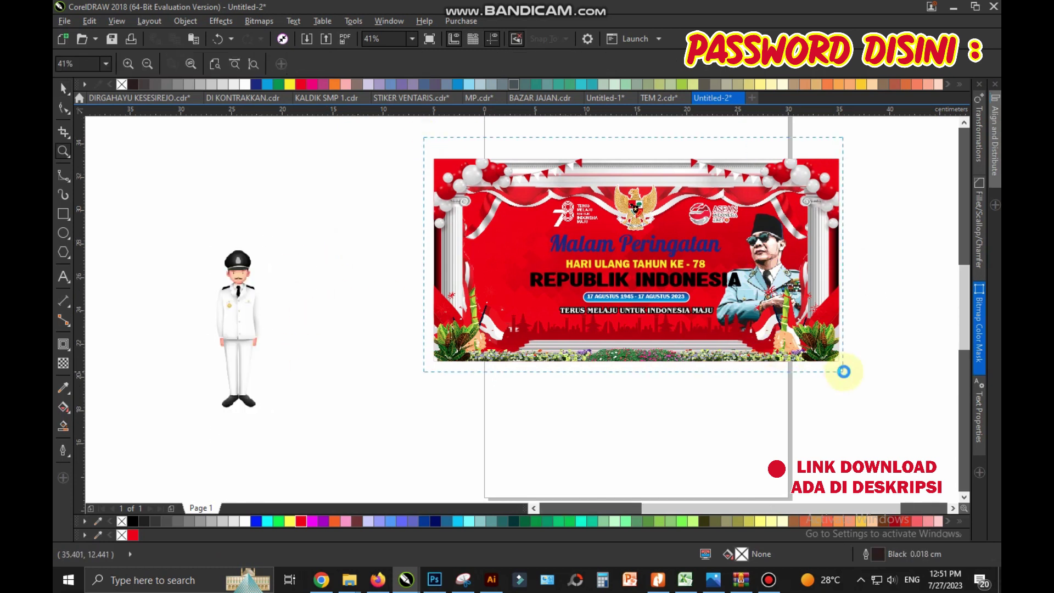
pyautogui.press('space')
pyautogui.click(577, 380)
pyautogui.click(598, 387)
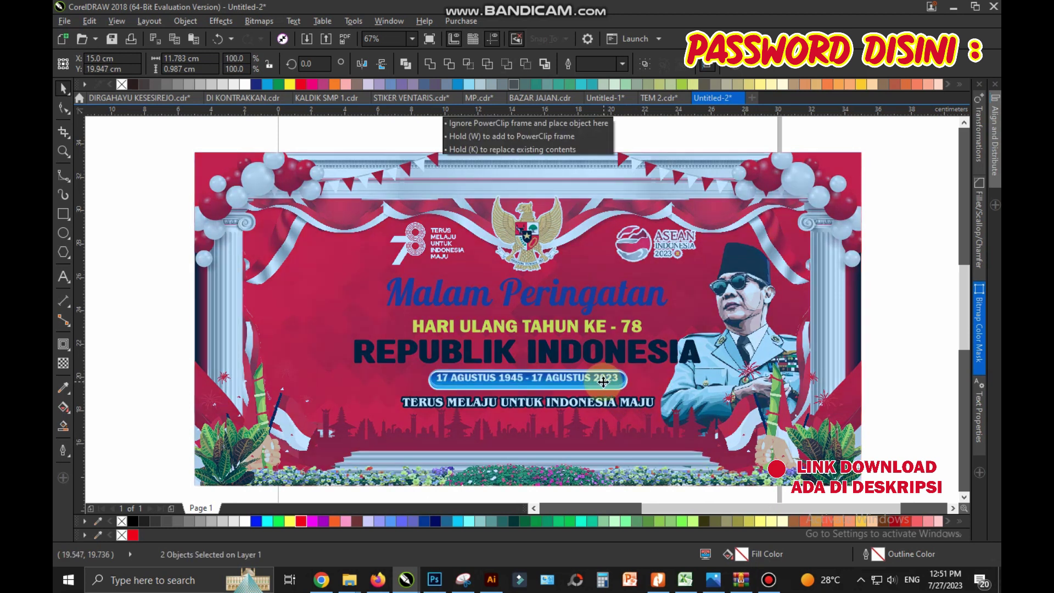
pyautogui.click(603, 401)
pyautogui.moveTo(656, 411); pyautogui.dragTo(672, 415)
# Step: Give 'Malam Peringatan' a blue gradient end and a rounded 0.2 cm white outline
pyautogui.click(571, 295)
pyautogui.moveTo(576, 294); pyautogui.dragTo(576, 293)
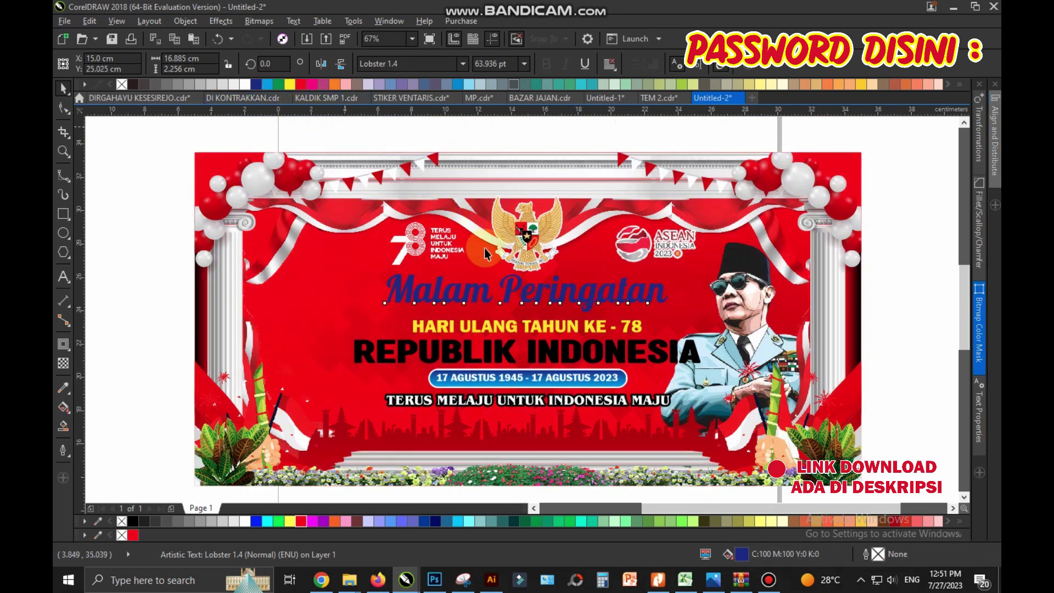
pyautogui.press('F11')
pyautogui.click(457, 324)
pyautogui.click(319, 366)
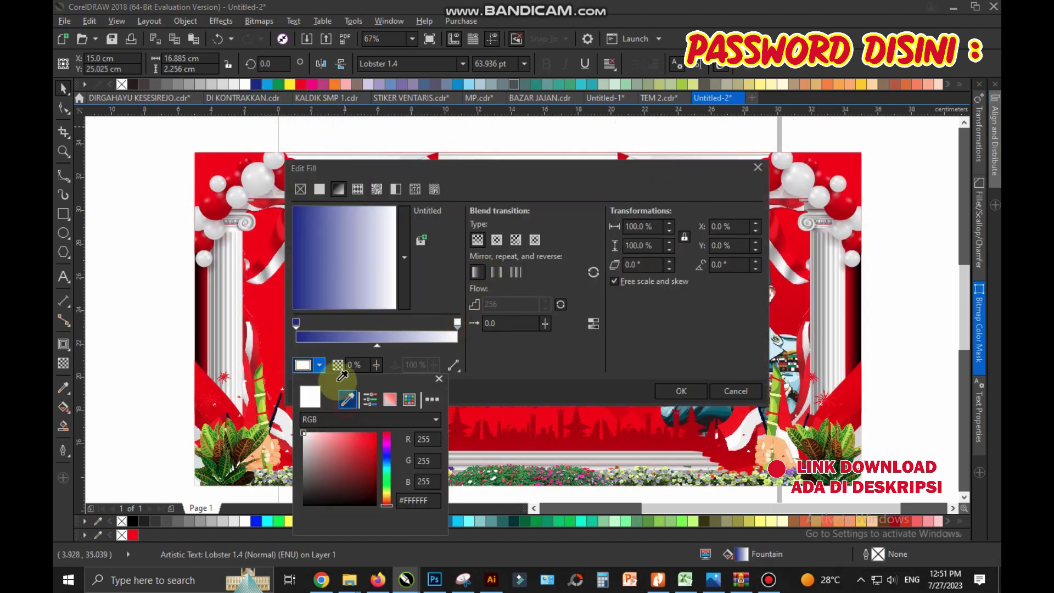
pyautogui.click(267, 84)
pyautogui.click(664, 391)
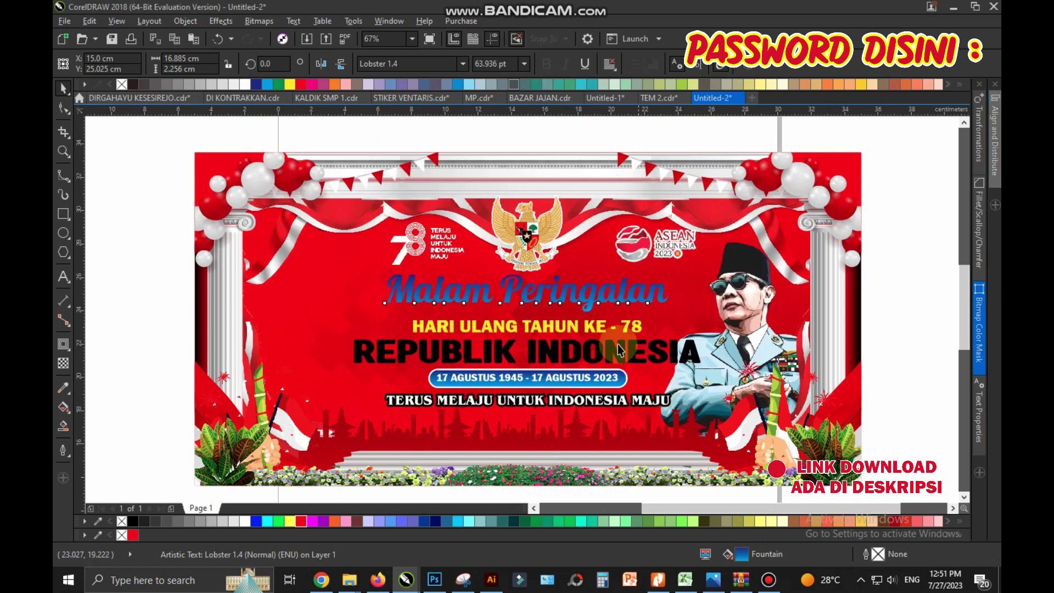
pyautogui.rightClick(245, 84)
pyautogui.press('F12')
pyautogui.write('0.2')
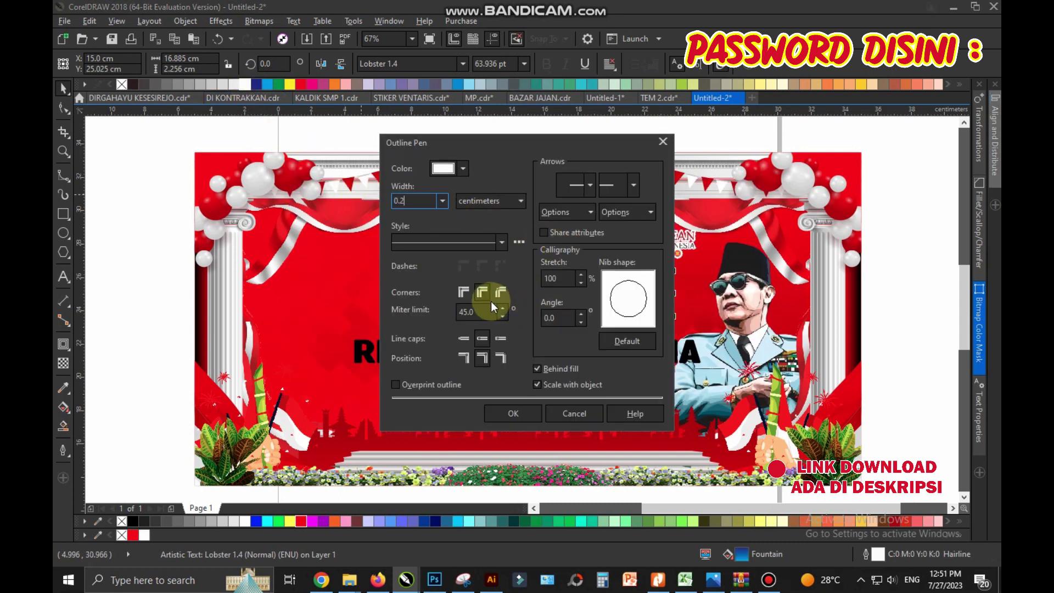
pyautogui.click(514, 413)
# Step: Outline 'HARI ULANG TAHUN KE - 78' with a rounded 0.3 cm black outline
pyautogui.click(577, 327)
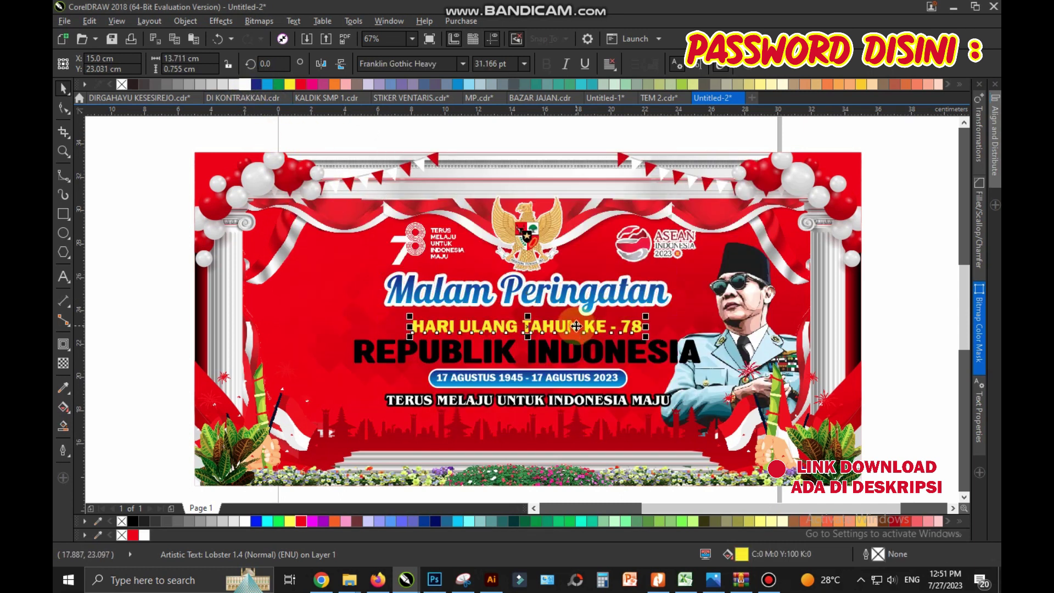
pyautogui.rightClick(144, 522)
pyautogui.press('F12')
pyautogui.click(473, 299)
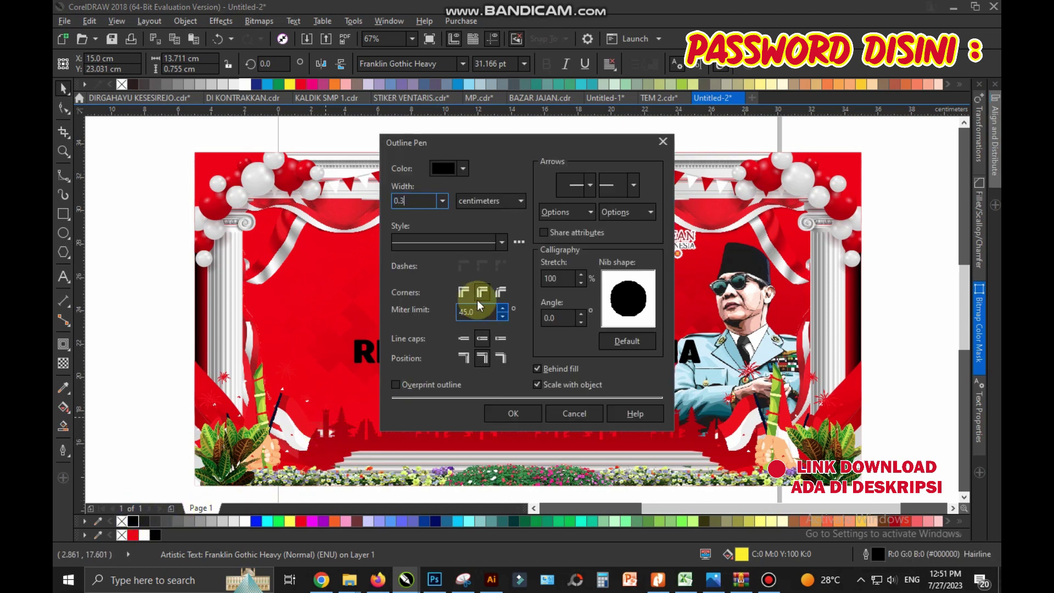
pyautogui.click(512, 420)
pyautogui.click(590, 351)
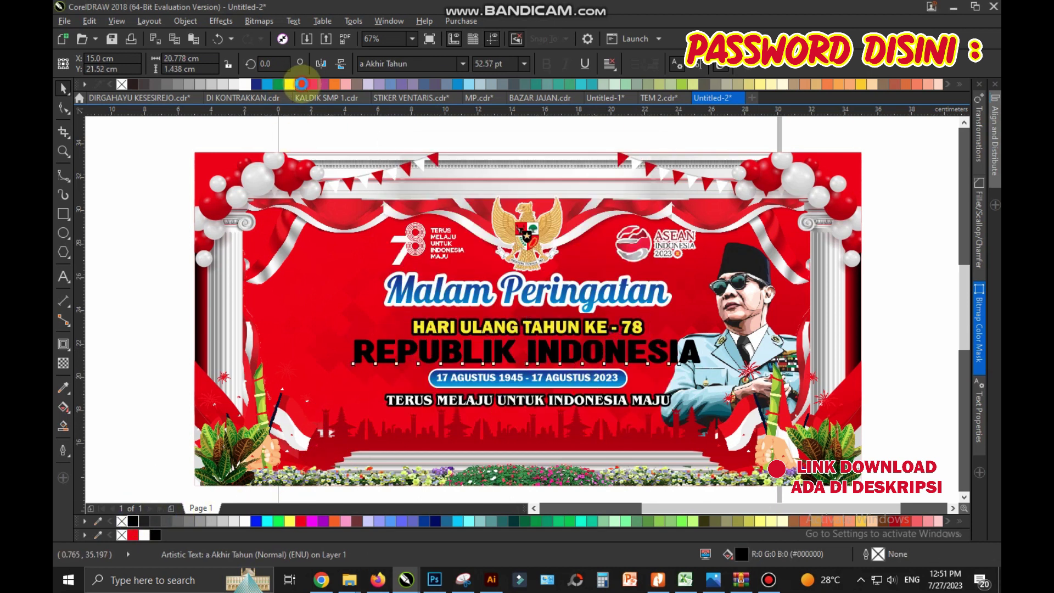
# Step: Give 'REPUBLIK INDONESIA' a 0.4 cm black outline and shrink it slightly
pyautogui.click(302, 84)
pyautogui.rightClick(245, 84)
pyautogui.rightClick(134, 520)
pyautogui.press('F12')
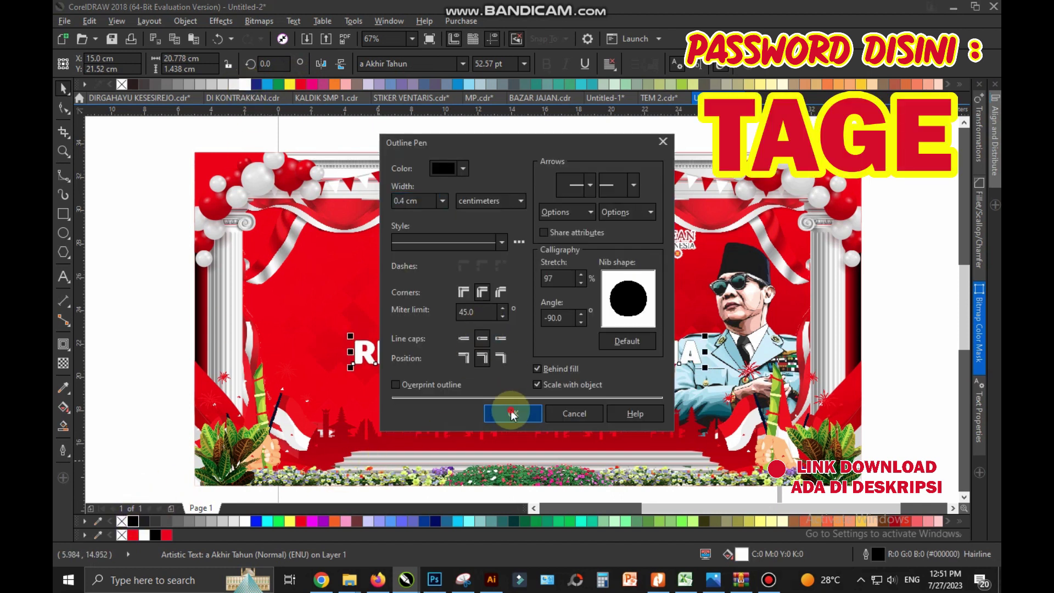
pyautogui.click(511, 413)
pyautogui.moveTo(705, 368); pyautogui.dragTo(698, 363)
# Step: Fill the title text white and narrow the slogan line slightly
pyautogui.keyDown('shift'); pyautogui.click(597, 326); pyautogui.keyUp('shift')
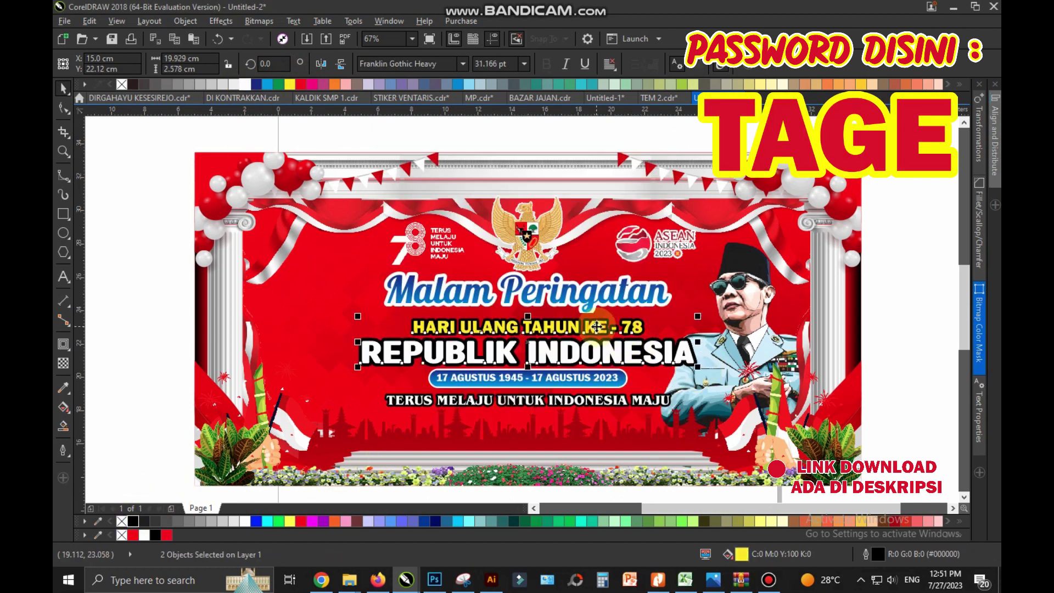
pyautogui.click(245, 520)
pyautogui.click(362, 497)
pyautogui.click(635, 399)
pyautogui.moveTo(673, 411); pyautogui.dragTo(664, 420)
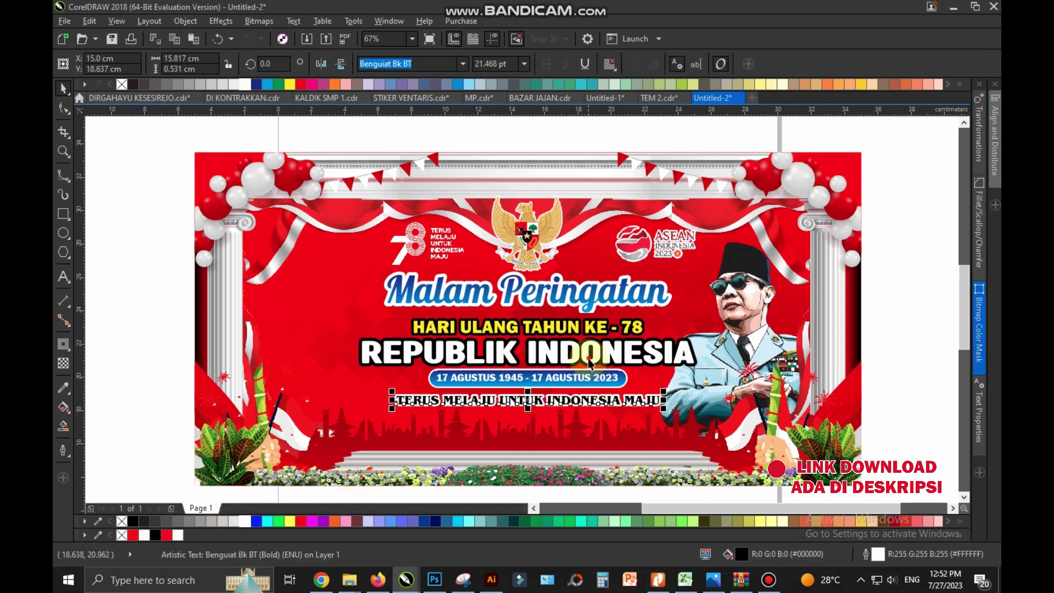
# Step: Zoom in to check the outlined titles, then select the title, date and slogan
pyautogui.press('z')
pyautogui.moveTo(505, 368); pyautogui.dragTo(628, 296)
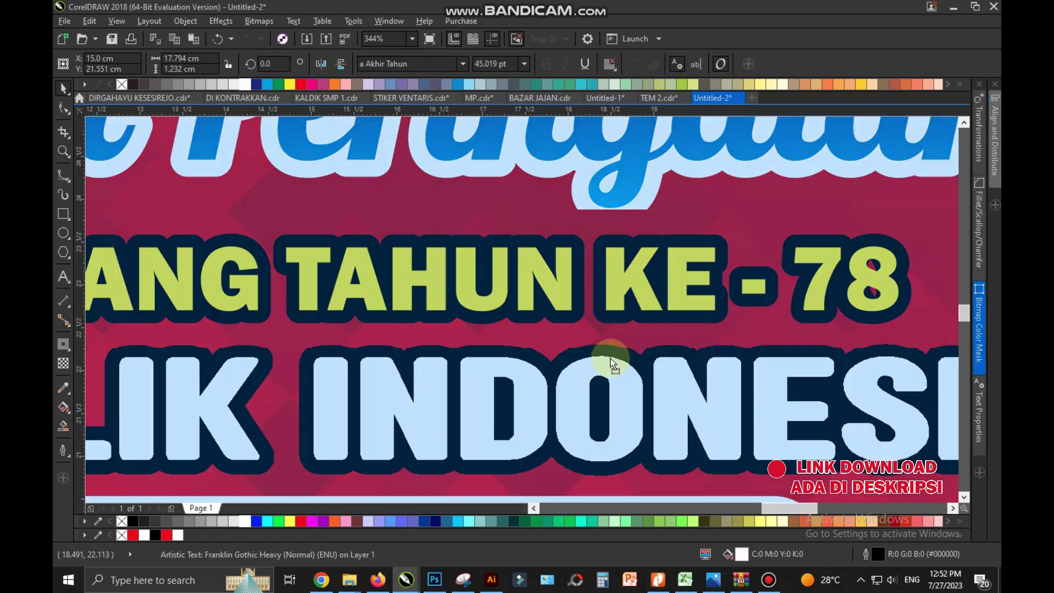
pyautogui.rightClick(602, 385)
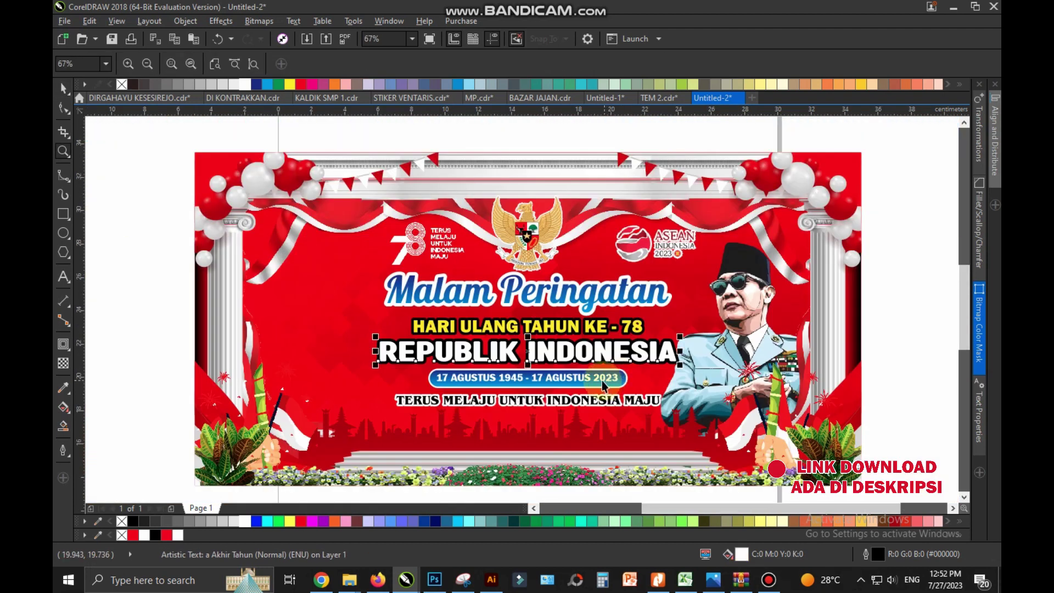
pyautogui.press('space')
pyautogui.keyDown('shift'); pyautogui.click(603, 378); pyautogui.keyUp('shift')
pyautogui.keyDown('shift'); pyautogui.click(604, 400); pyautogui.keyUp('shift')
# Step: Move and resize the uniformed governor figure onto the banner's left side
pyautogui.press('F4')
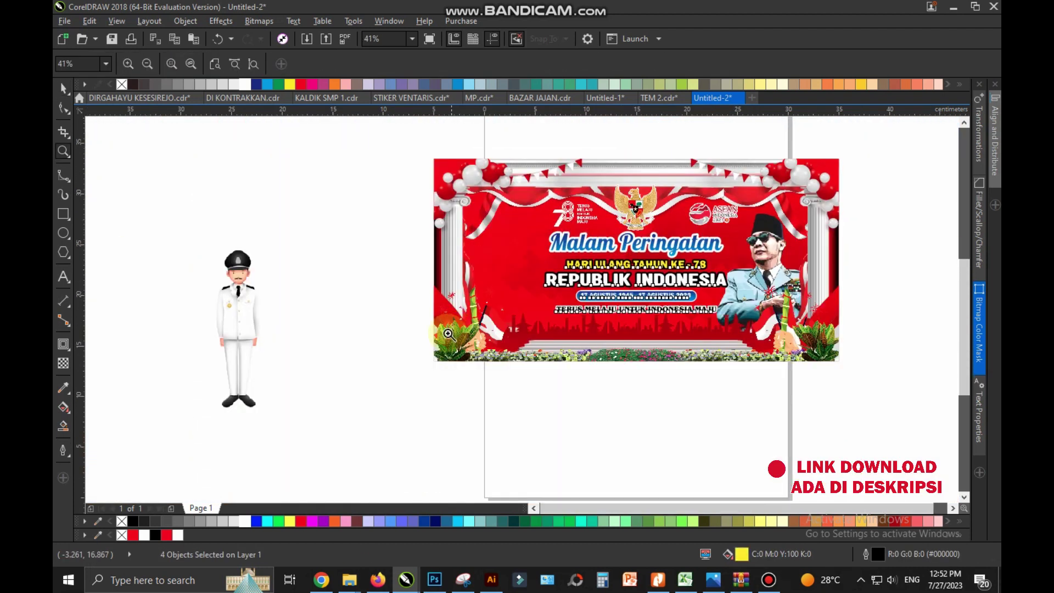
pyautogui.moveTo(258, 336); pyautogui.dragTo(539, 312)
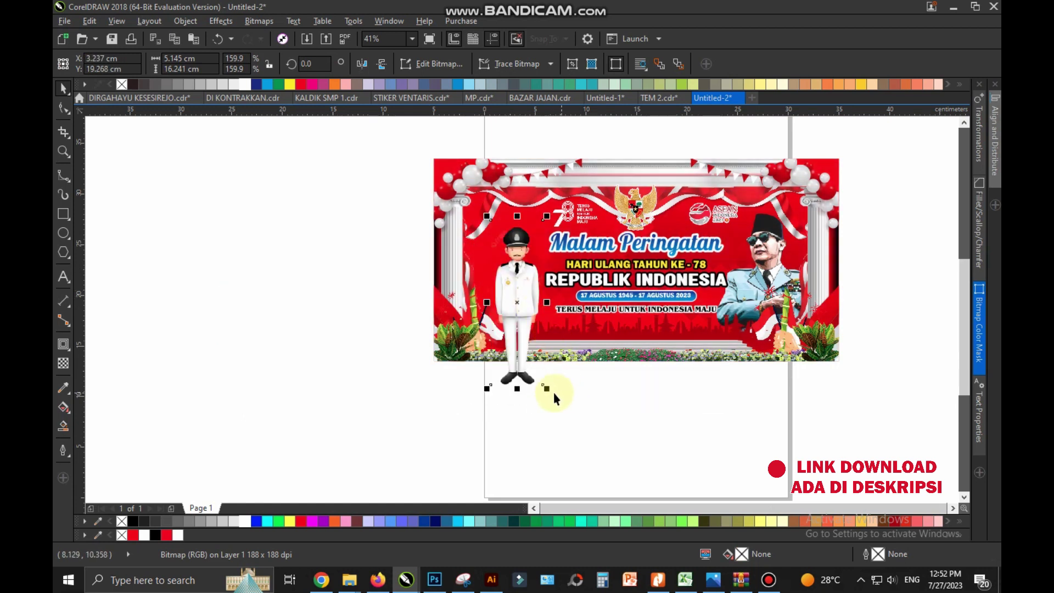
pyautogui.moveTo(546, 388); pyautogui.dragTo(549, 409)
pyautogui.moveTo(558, 199); pyautogui.dragTo(550, 222)
pyautogui.moveTo(522, 299); pyautogui.dragTo(525, 281)
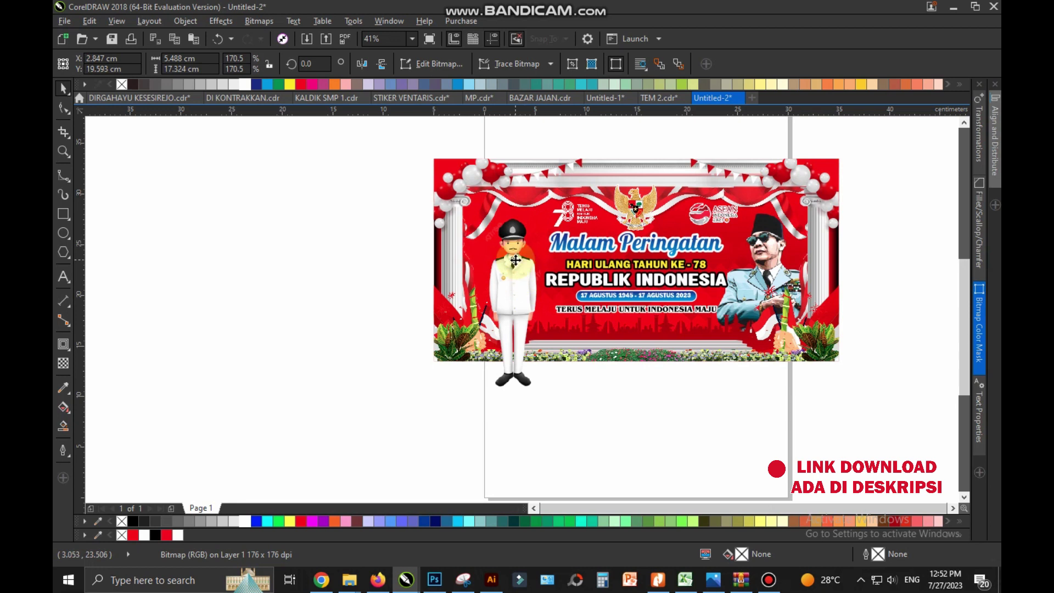
# Step: Clip the governor figure inside the banner frame and finish editing
pyautogui.rightClick(516, 256)
pyautogui.click(555, 184)
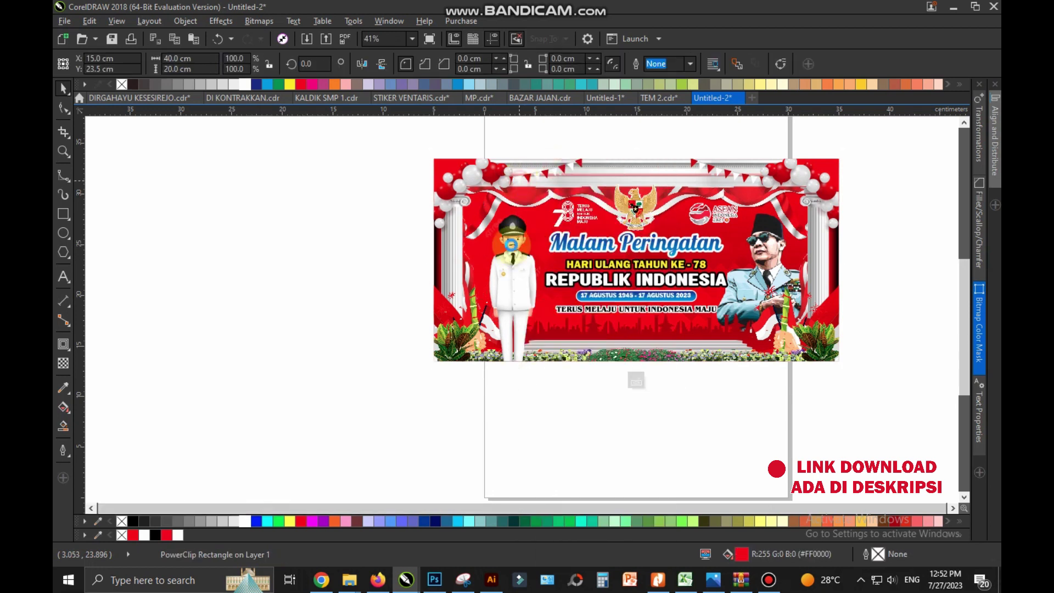
pyautogui.doubleClick(510, 275)
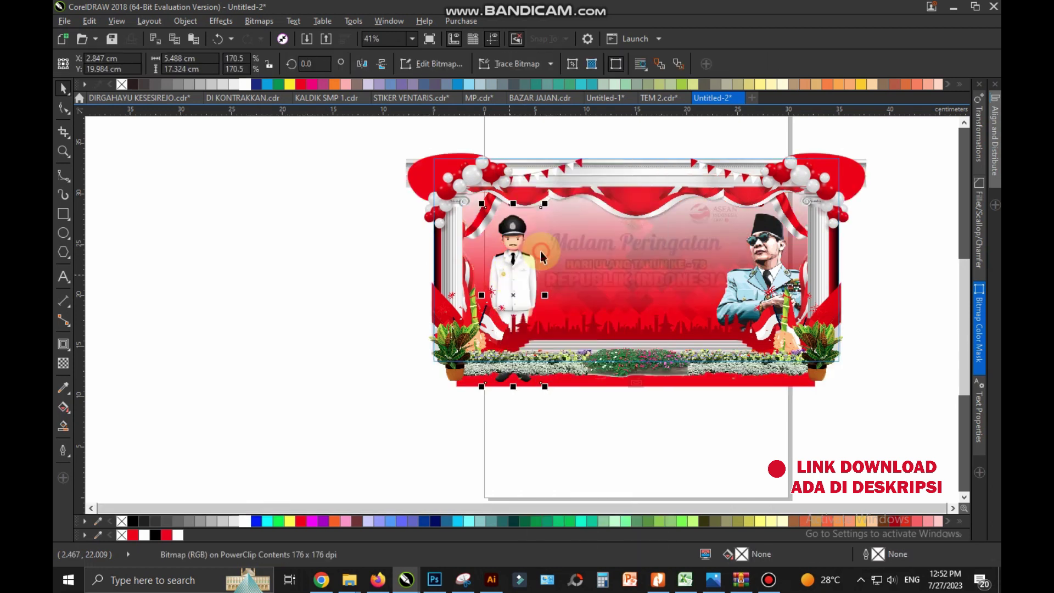
pyautogui.keyDown('ctrl'); pyautogui.click(540, 251); pyautogui.keyUp('ctrl')
pyautogui.press('z')
pyautogui.moveTo(404, 133); pyautogui.dragTo(860, 379)
pyautogui.press('space')
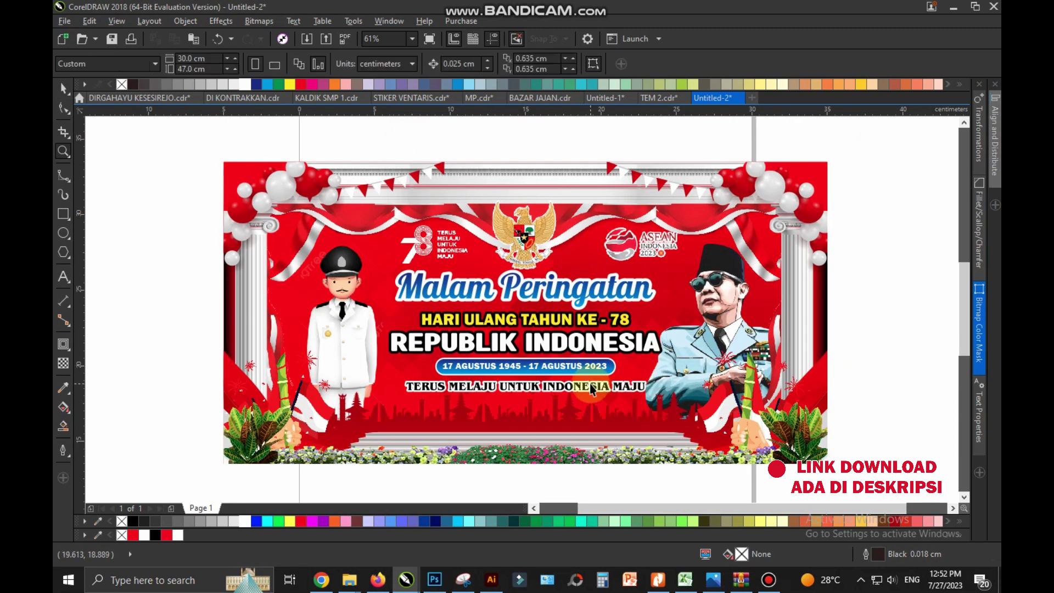
# Step: Add a 'NAMA DAERAH / INSTANSI' text line below the slogan in Manrope ExtraBold
pyautogui.click(200, 406)
pyautogui.click(63, 278)
pyautogui.click(407, 422)
pyautogui.write('NAMA DAERAH / INSTANSI')
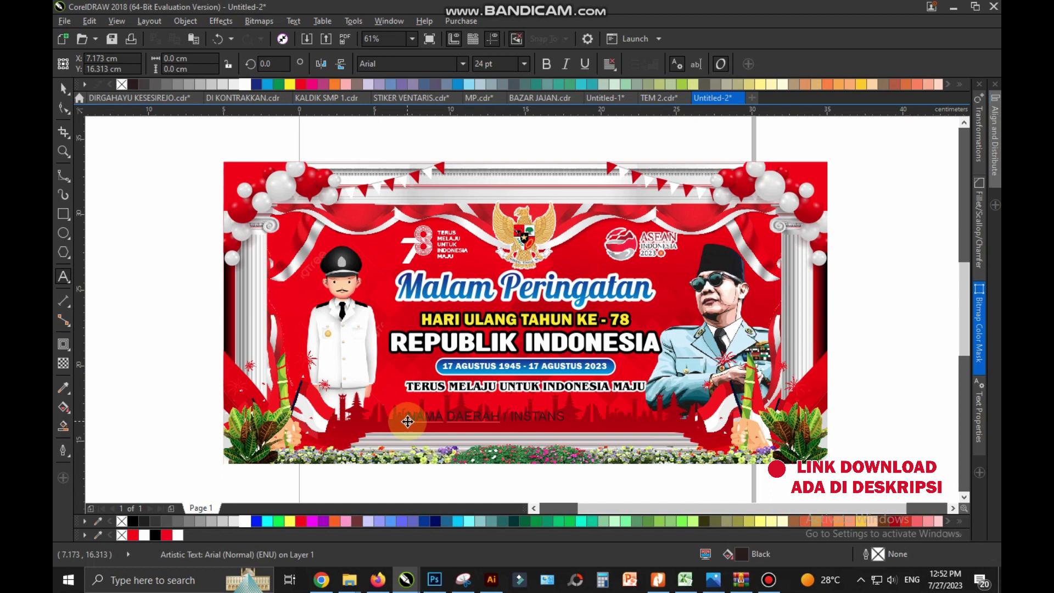
pyautogui.click(460, 66)
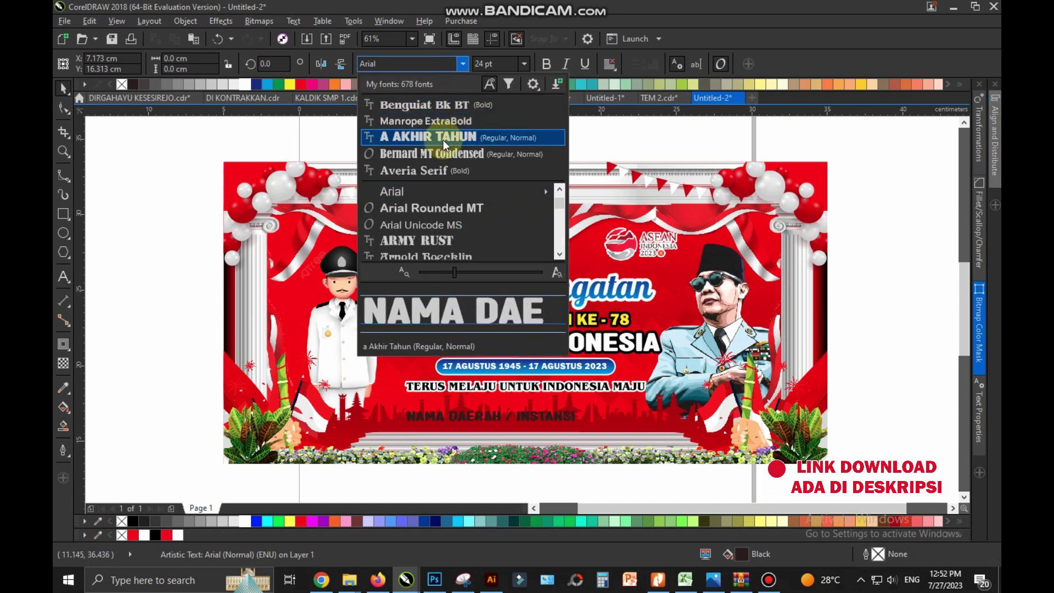
pyautogui.click(440, 121)
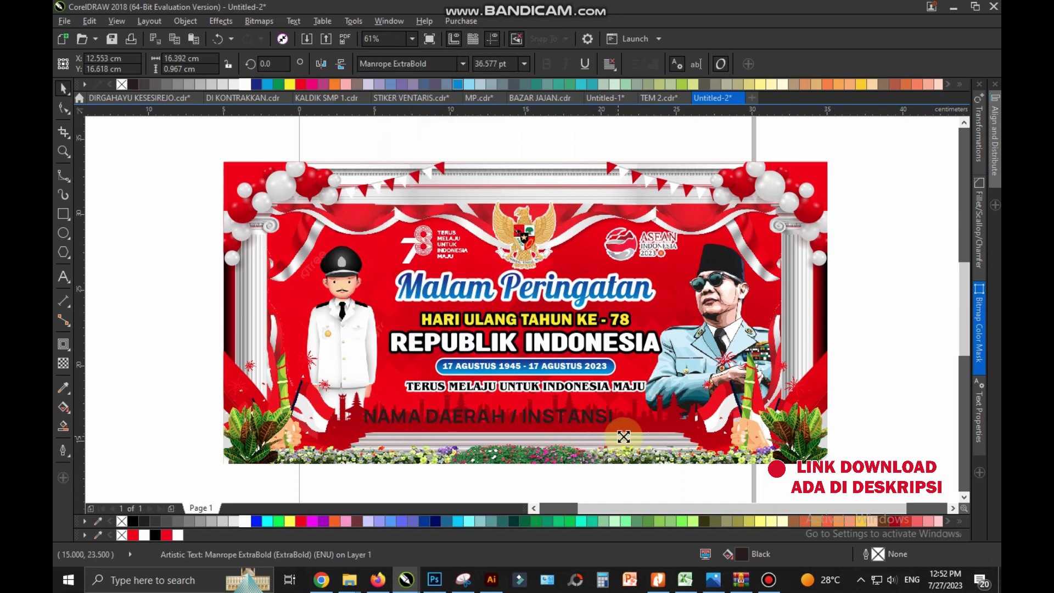
# Step: Enlarge 'NAMA DAERAH / INSTANSI', fill it yellow, and give it a rounded black outline
pyautogui.click(654, 431)
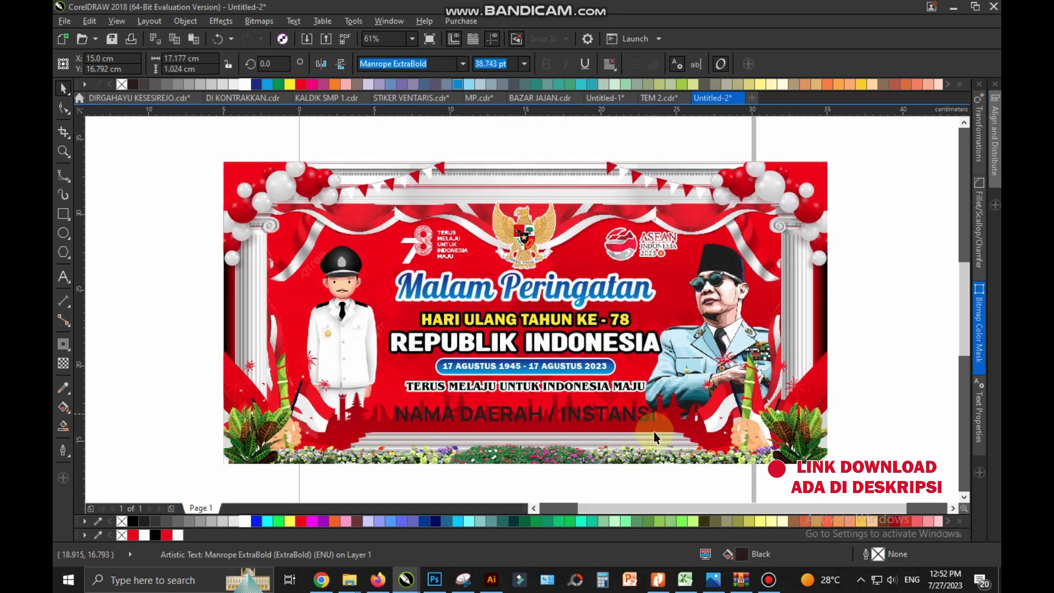
pyautogui.moveTo(661, 429); pyautogui.dragTo(673, 430)
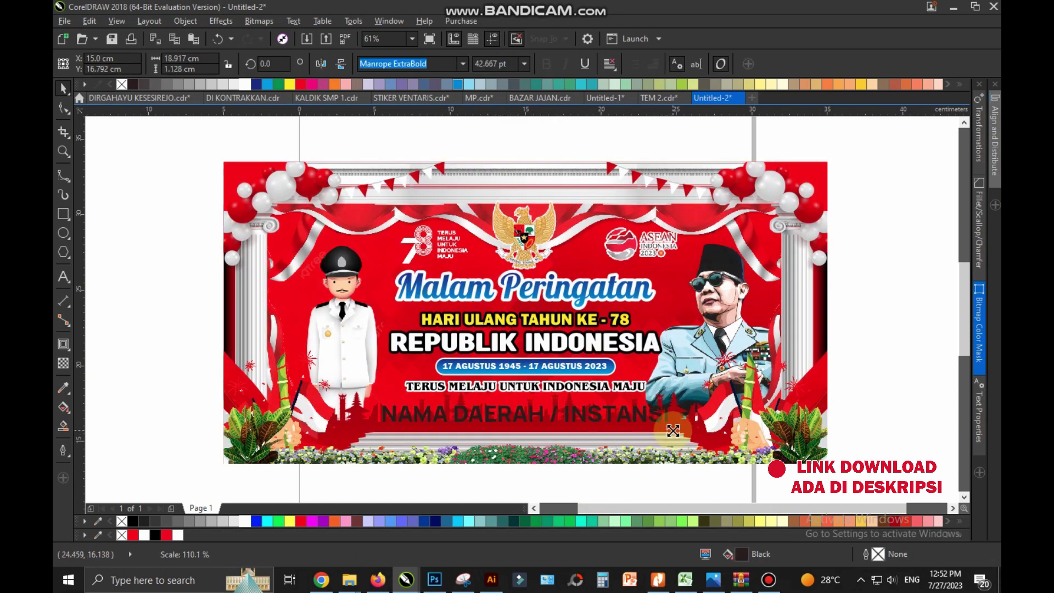
pyautogui.click(289, 86)
pyautogui.press('F12')
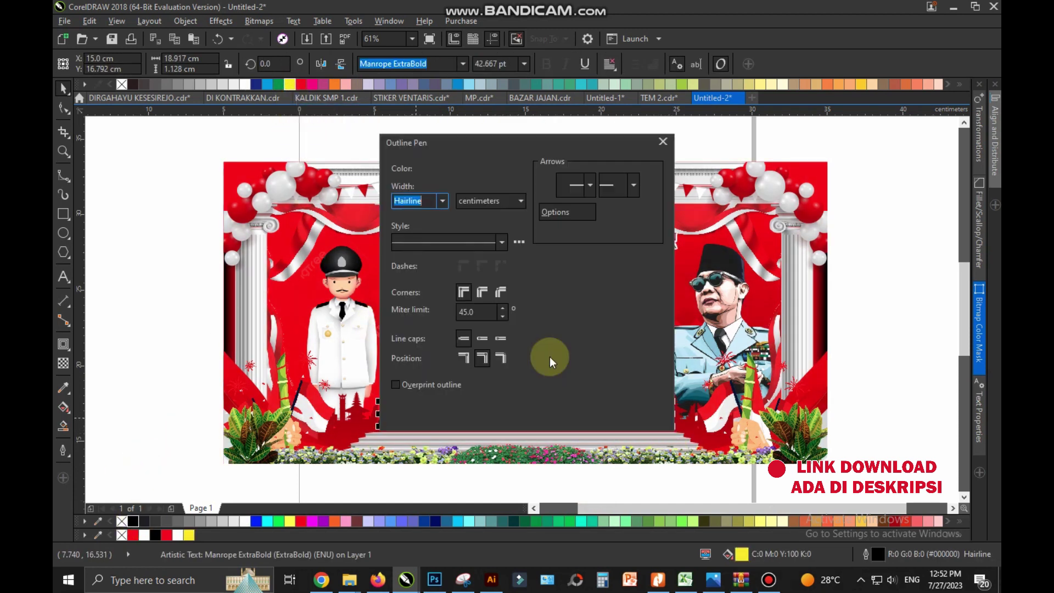
pyautogui.write('1.2')
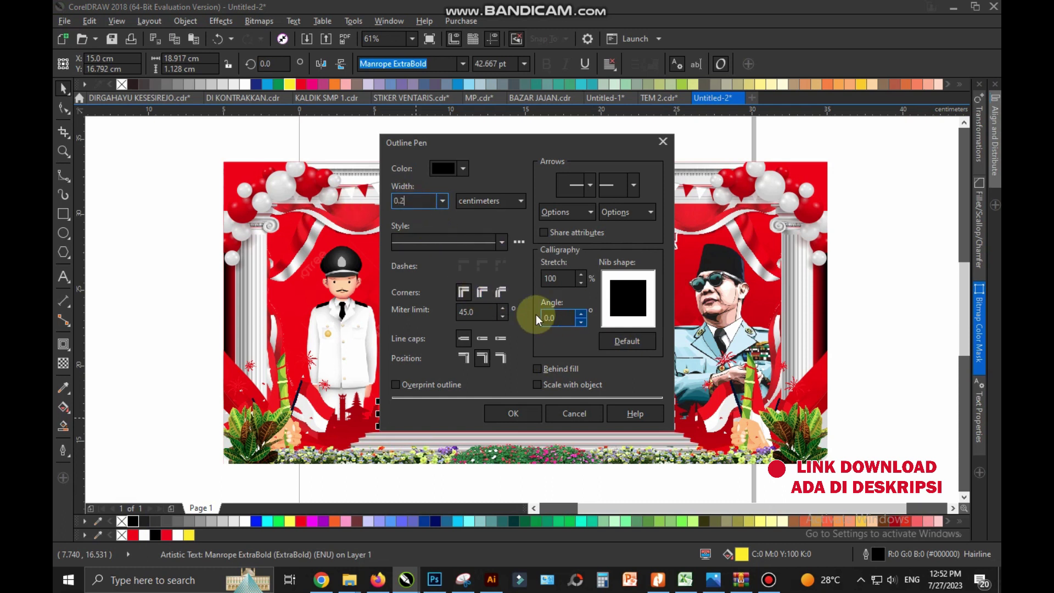
pyautogui.write('5')
pyautogui.click(482, 292)
pyautogui.click(522, 422)
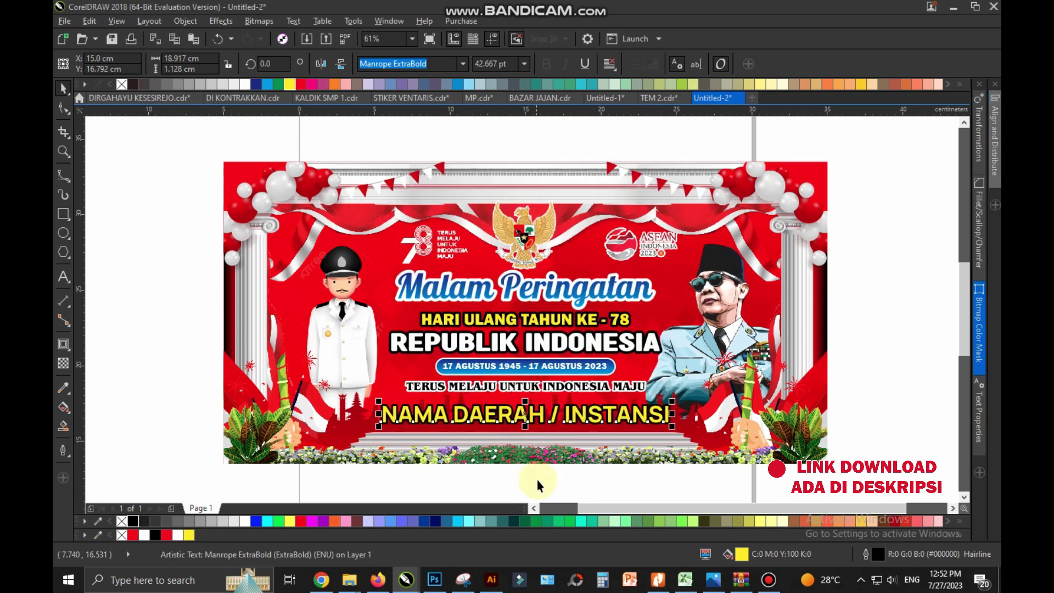